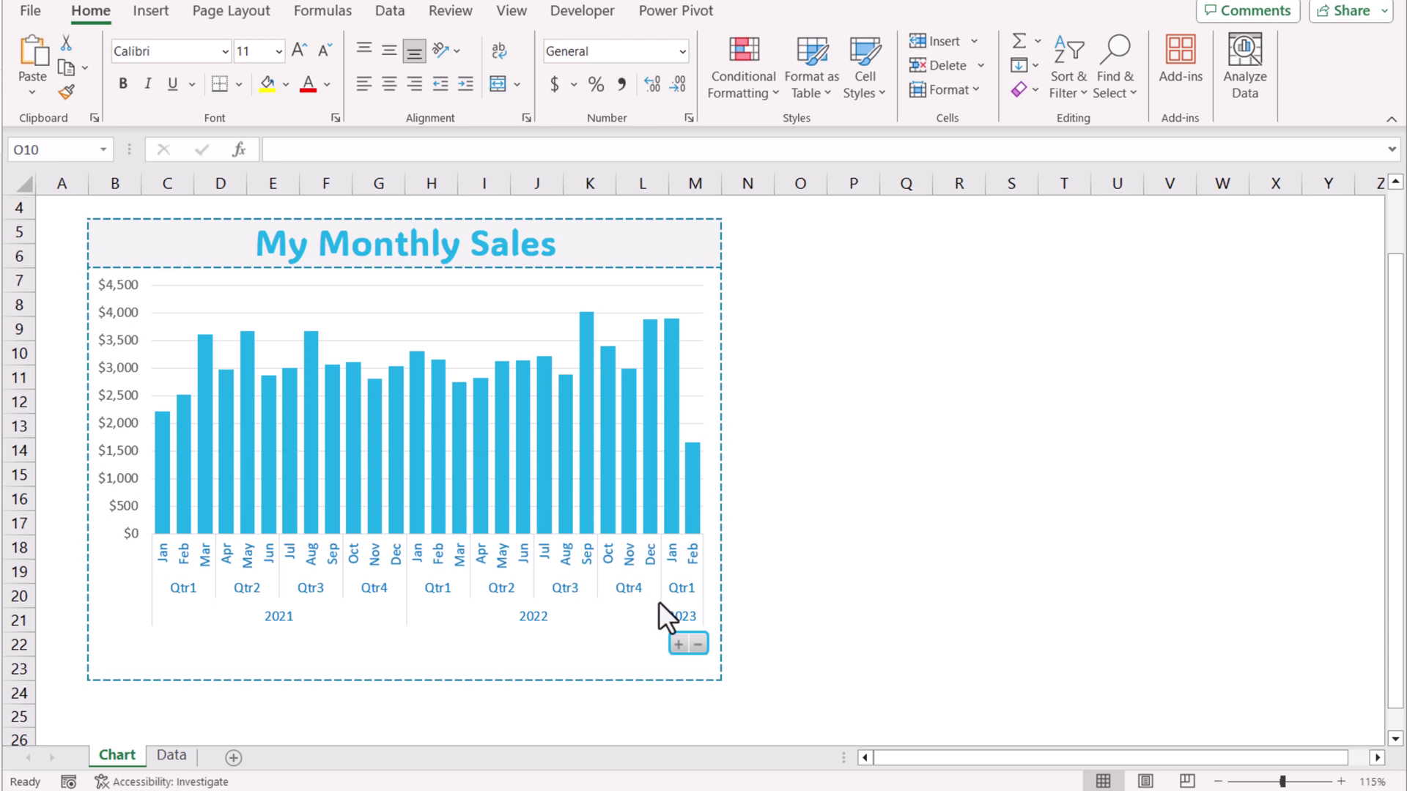
Collapse the finished sales chart from months to quarters, then to years.
{"action": "left_click", "coordinate": [700, 644]}
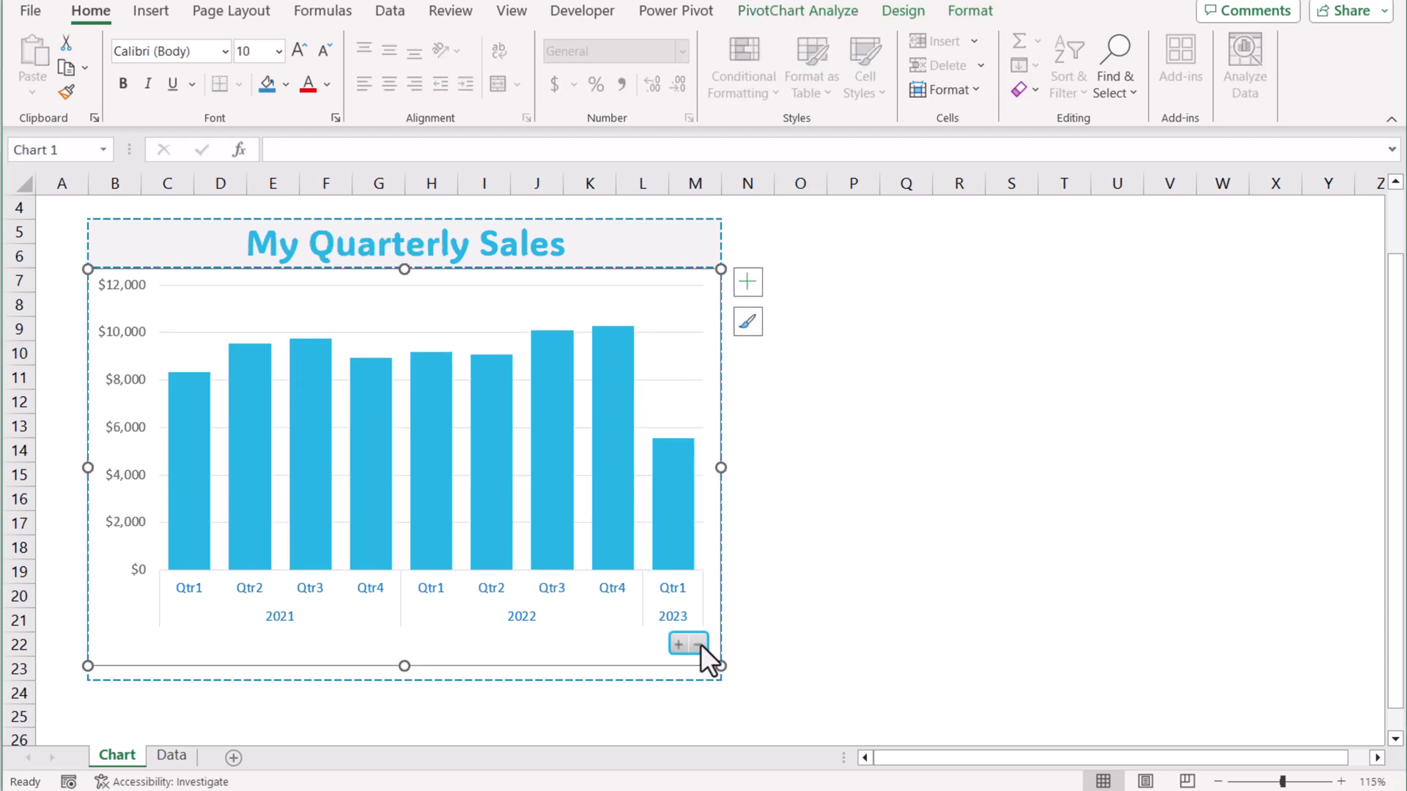
{"action": "left_click", "coordinate": [700, 644]}
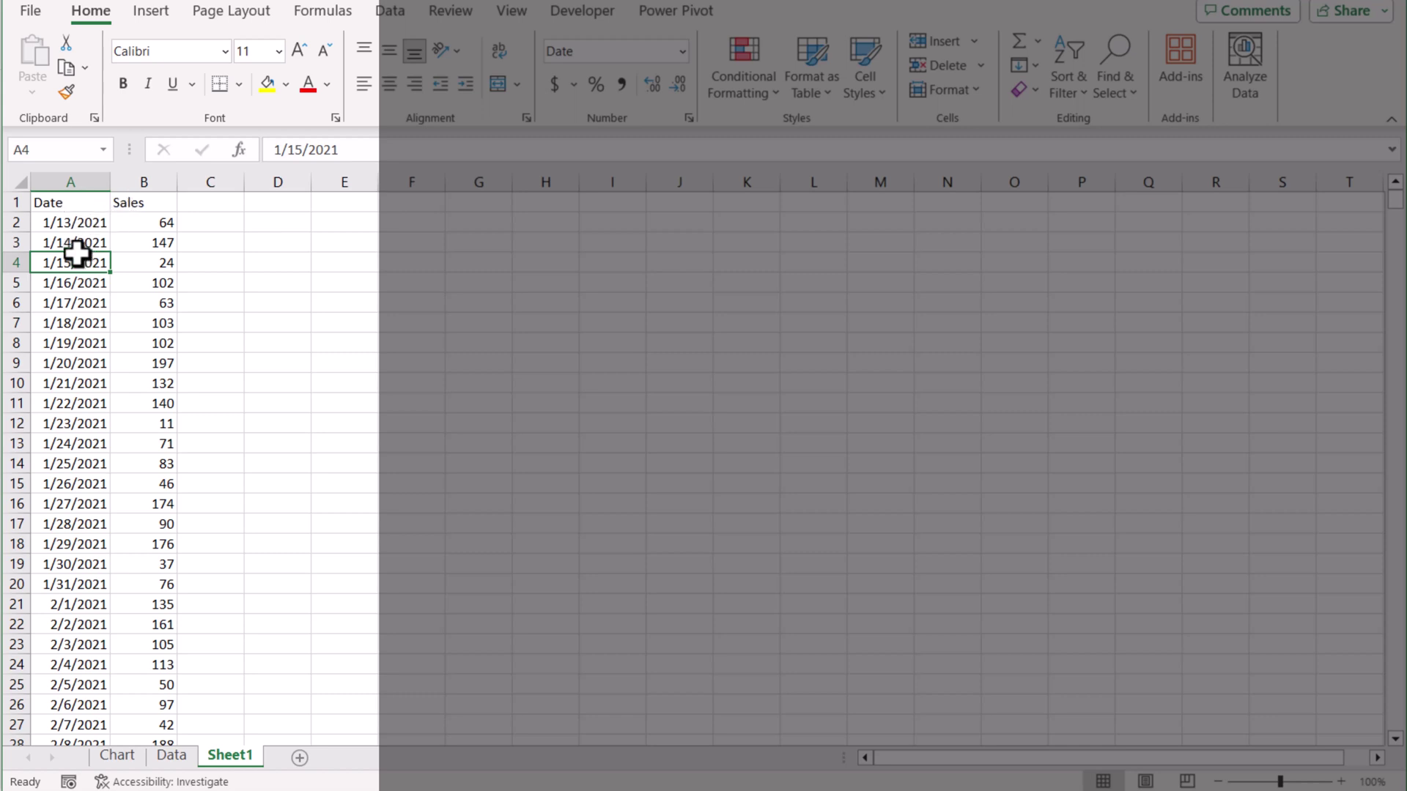
Create a PivotTable on a new worksheet from the full A1:B770 Date and Sales range.
{"action": "key", "text": "ctrl+a"}
{"action": "left_click", "coordinate": [150, 11]}
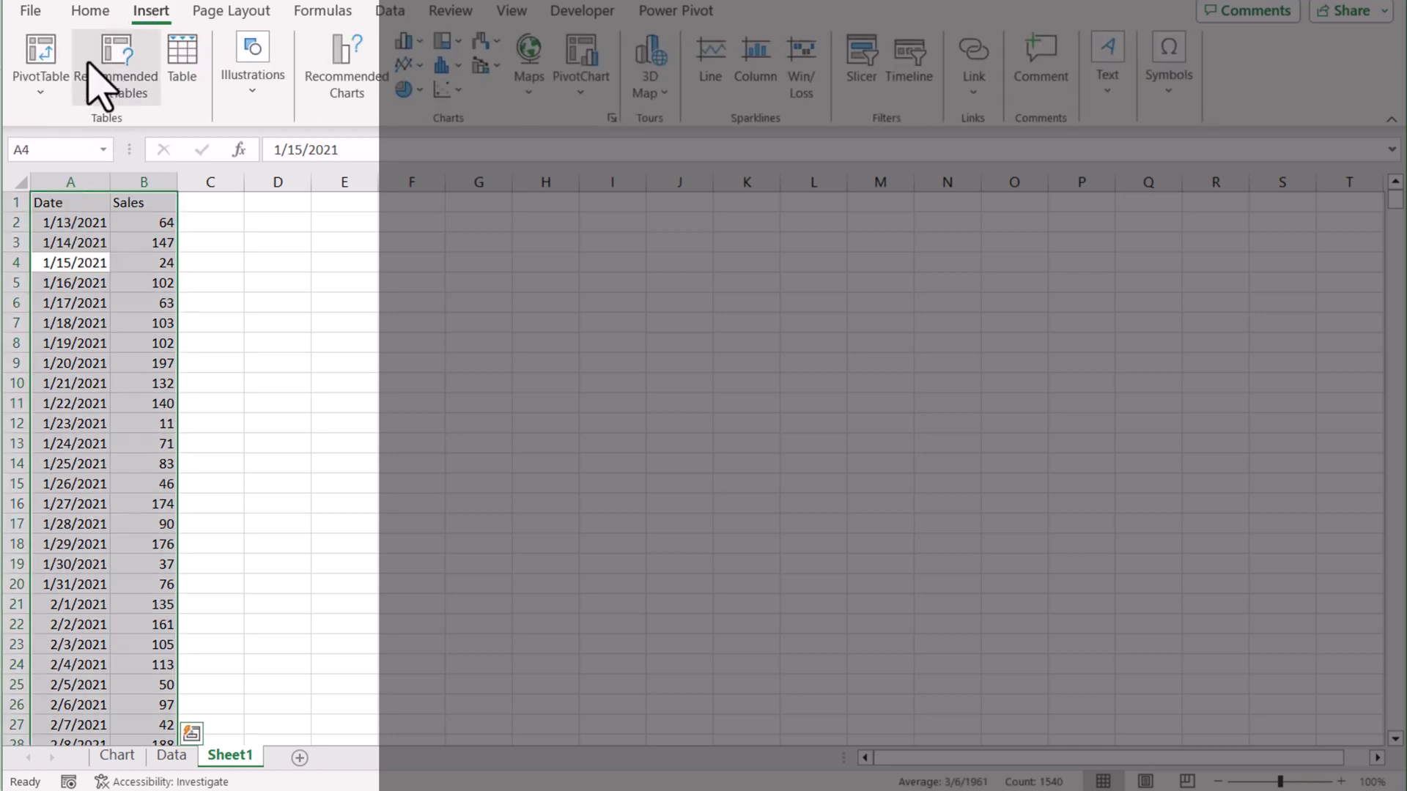
{"action": "left_click", "coordinate": [37, 63]}
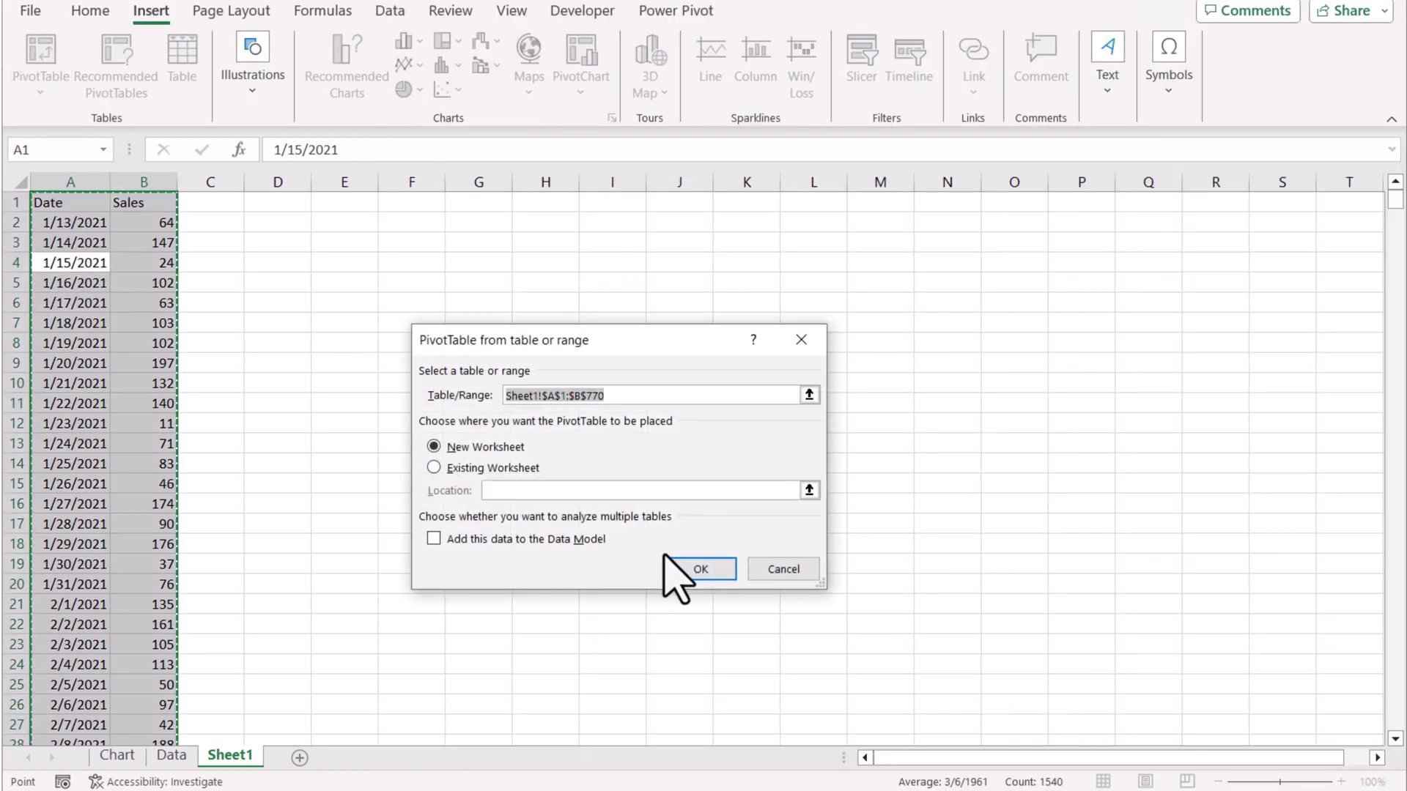
{"action": "left_click", "coordinate": [700, 570]}
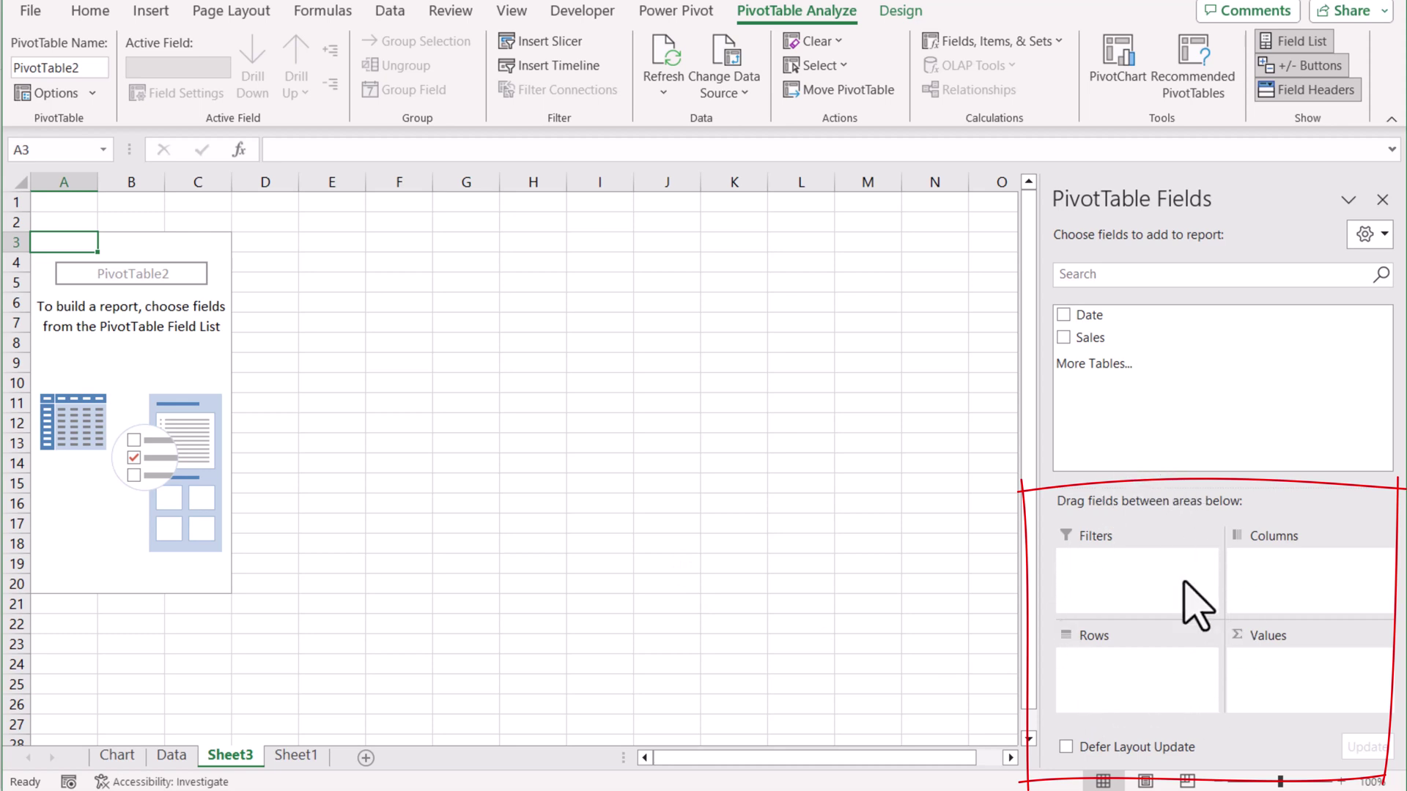
Group rows by Years, Quarters and Months with the Date field removed, and sum Sales as values.
{"action": "left_click_drag", "start_coordinate": [1090, 315], "coordinate": [1158, 703]}
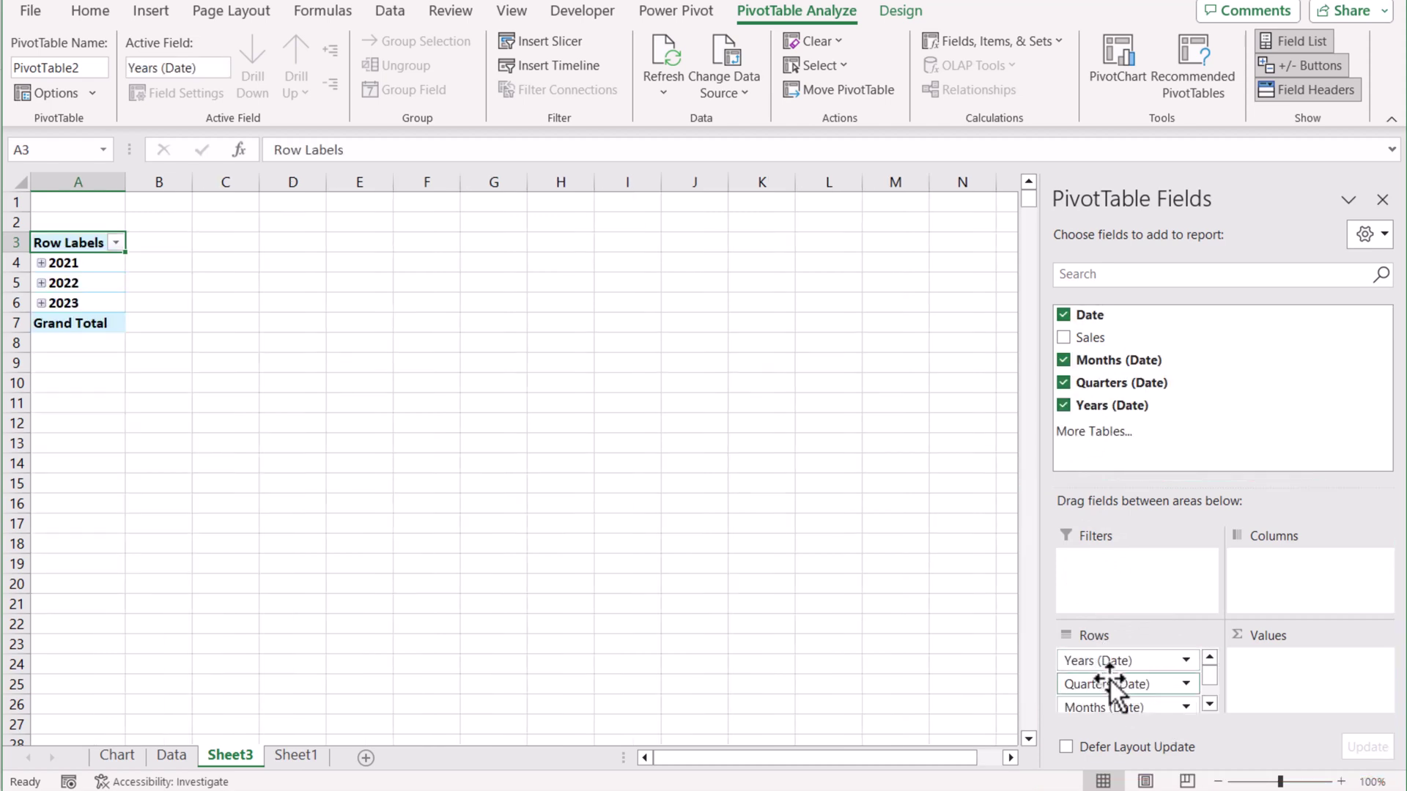
{"action": "scroll", "coordinate": [1106, 678], "scroll_direction": "down", "scroll_amount": 1}
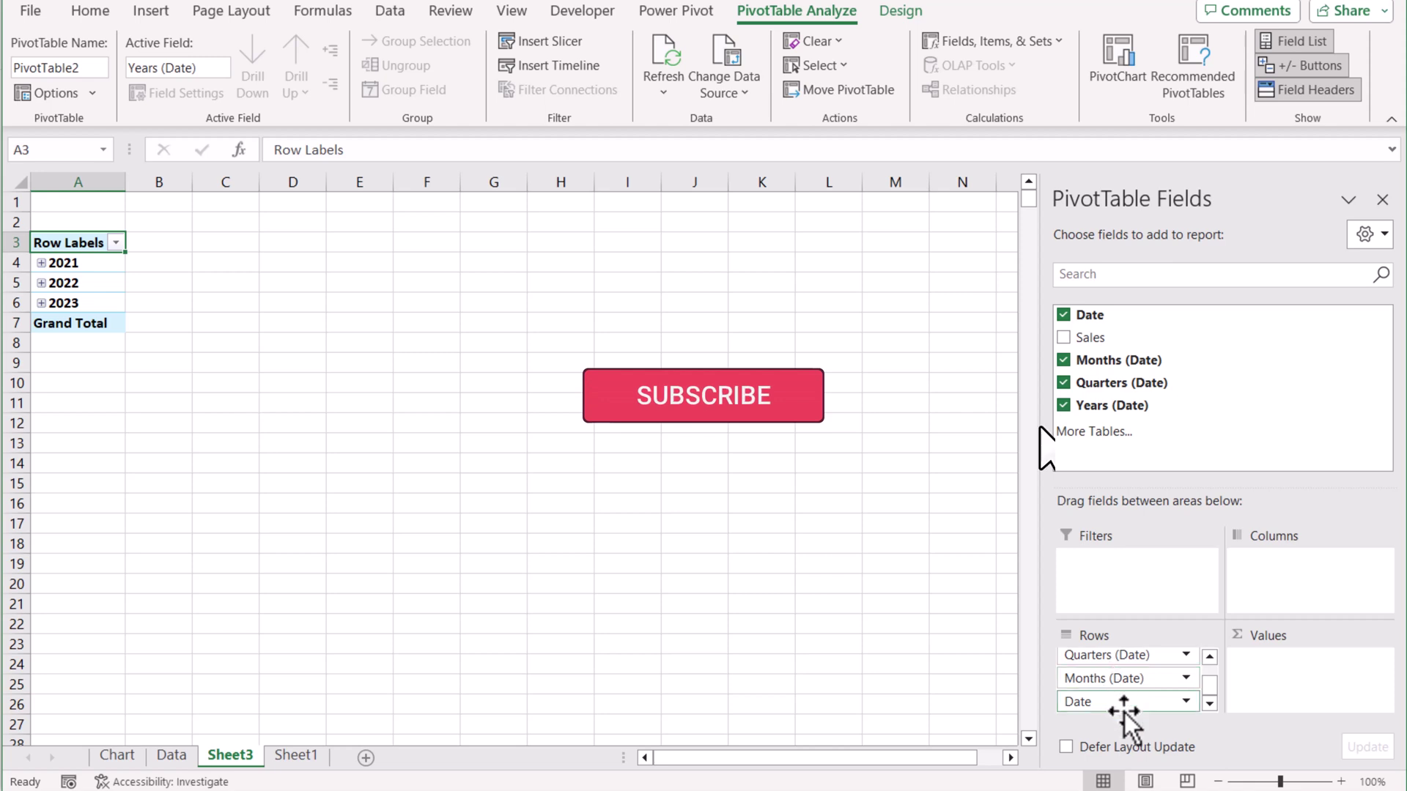
{"action": "left_click", "coordinate": [1123, 703]}
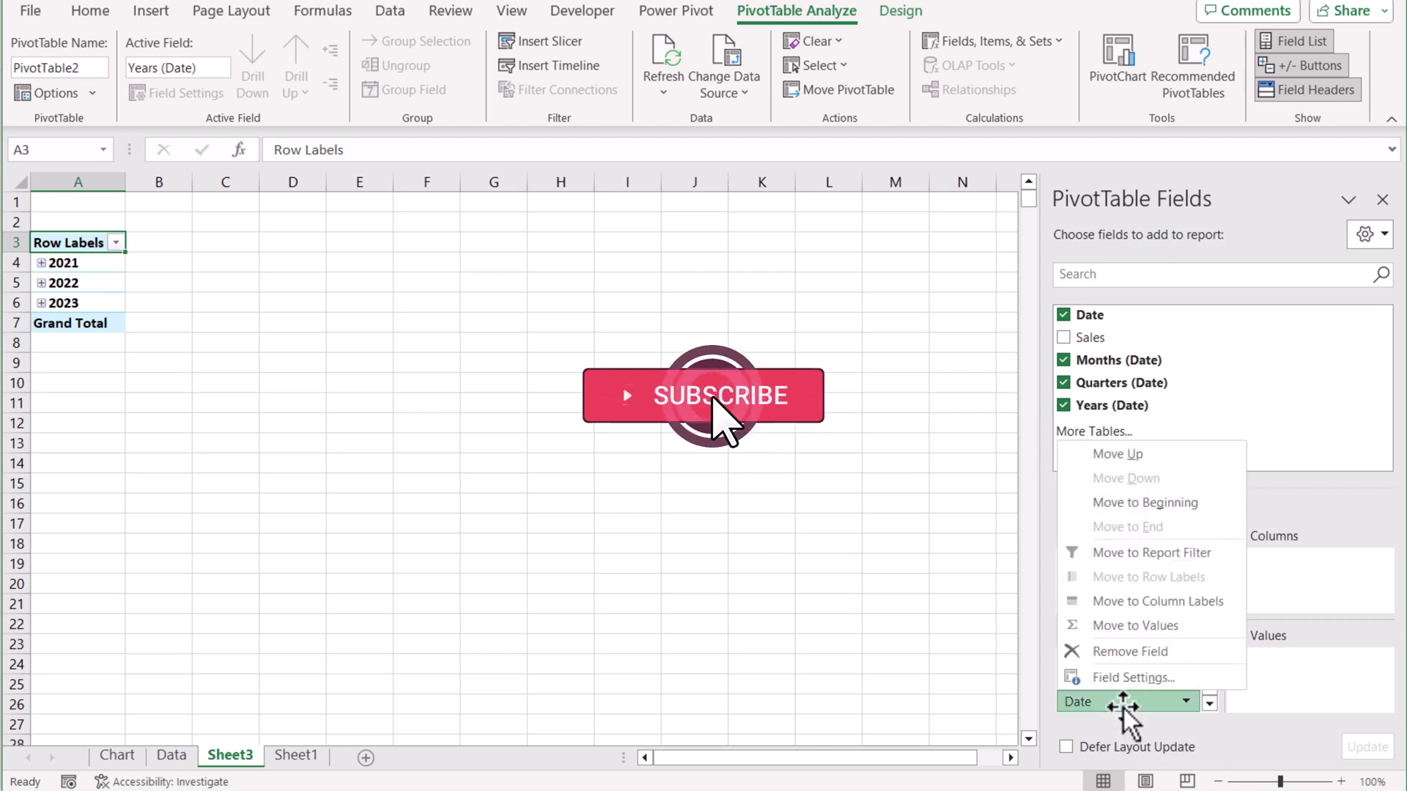
{"action": "left_click", "coordinate": [1125, 654]}
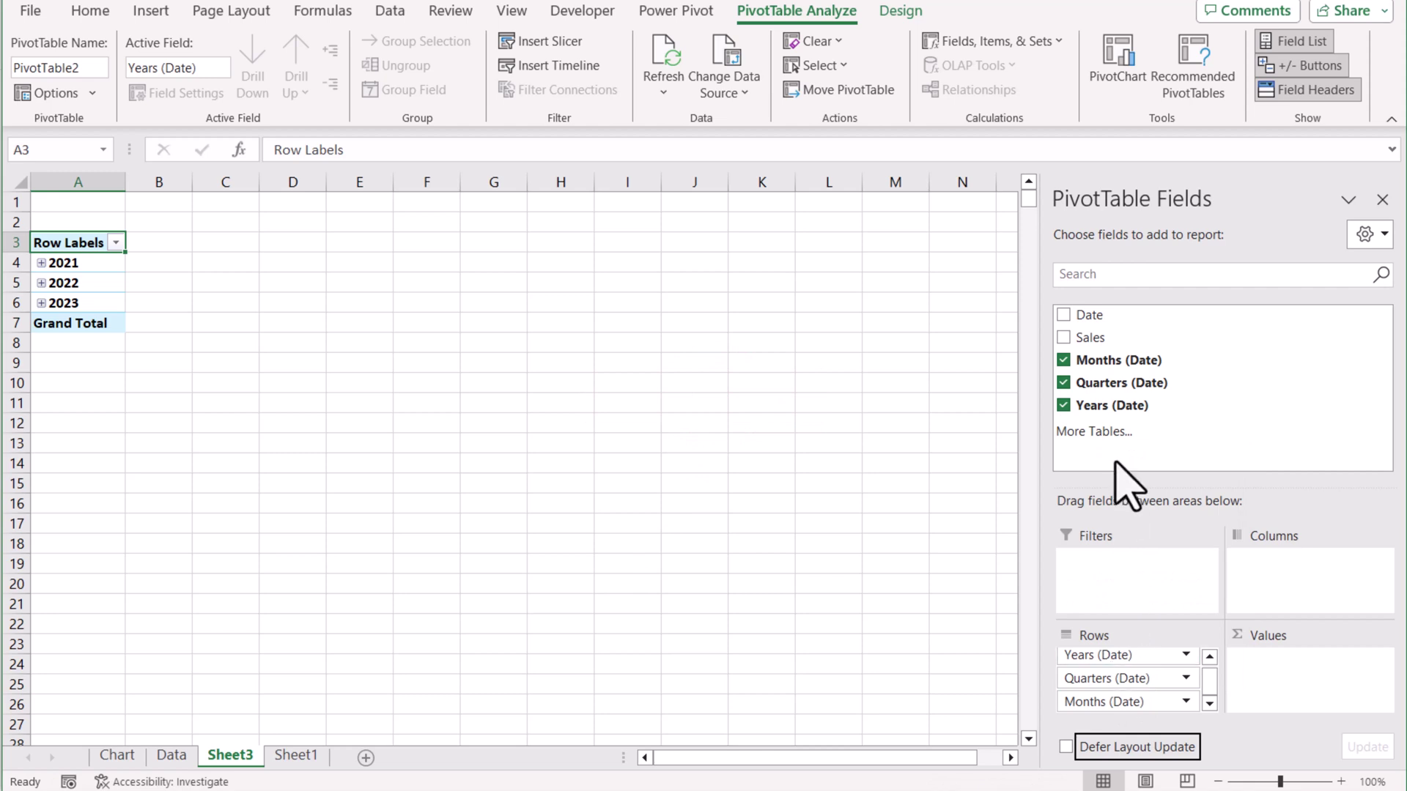
{"action": "left_click_drag", "start_coordinate": [1097, 338], "coordinate": [1320, 686]}
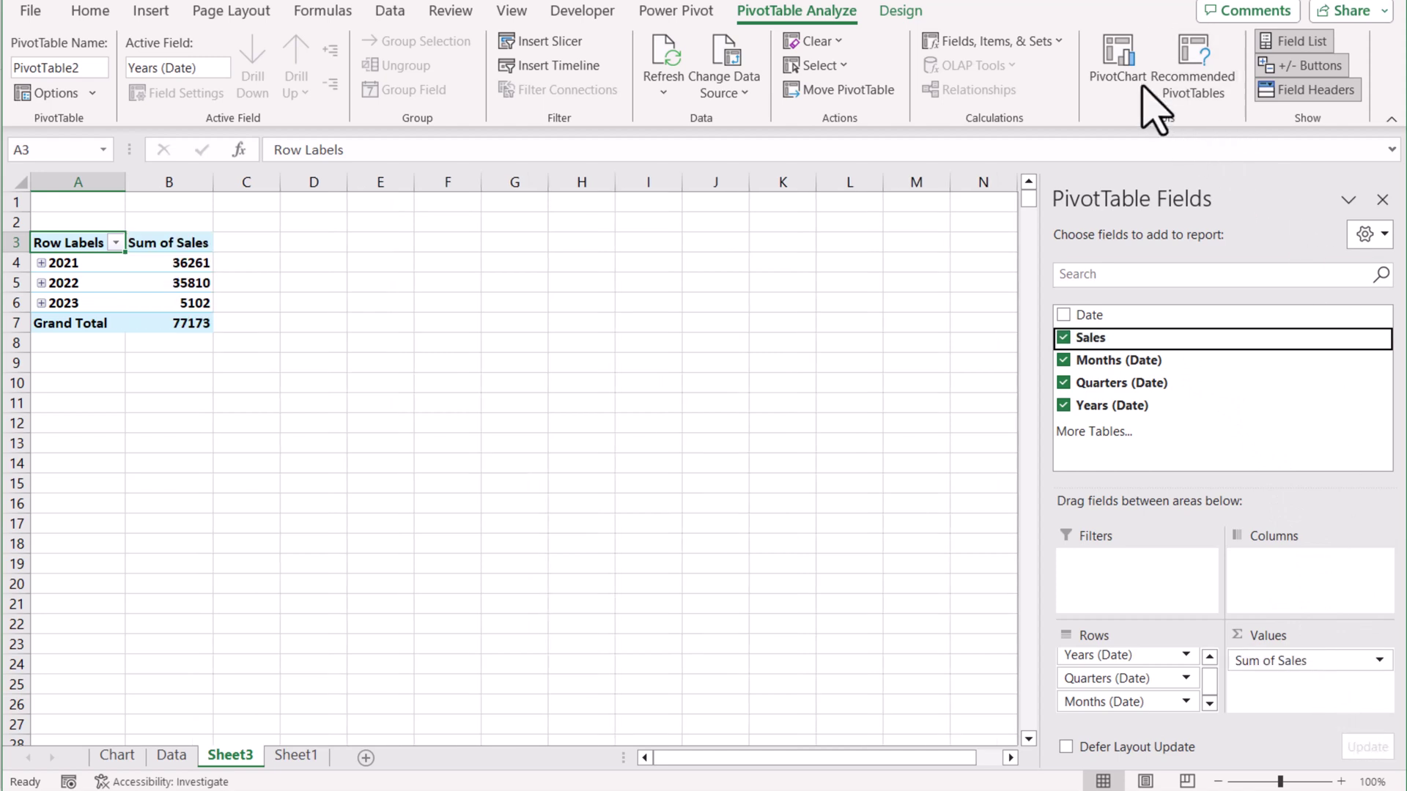
Insert a clustered column PivotChart and delete its Total title and legend.
{"action": "left_click", "coordinate": [1119, 66]}
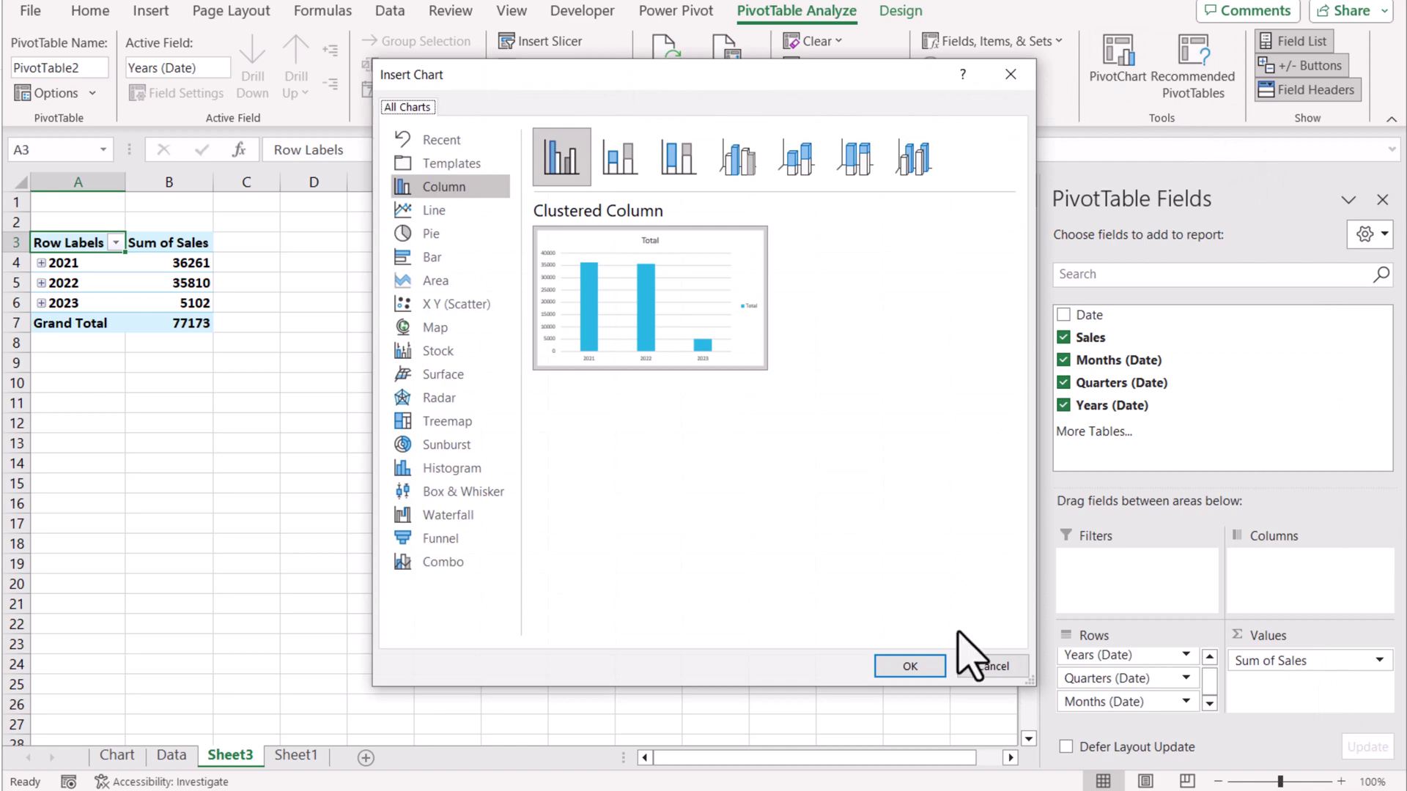
{"action": "left_click", "coordinate": [910, 666]}
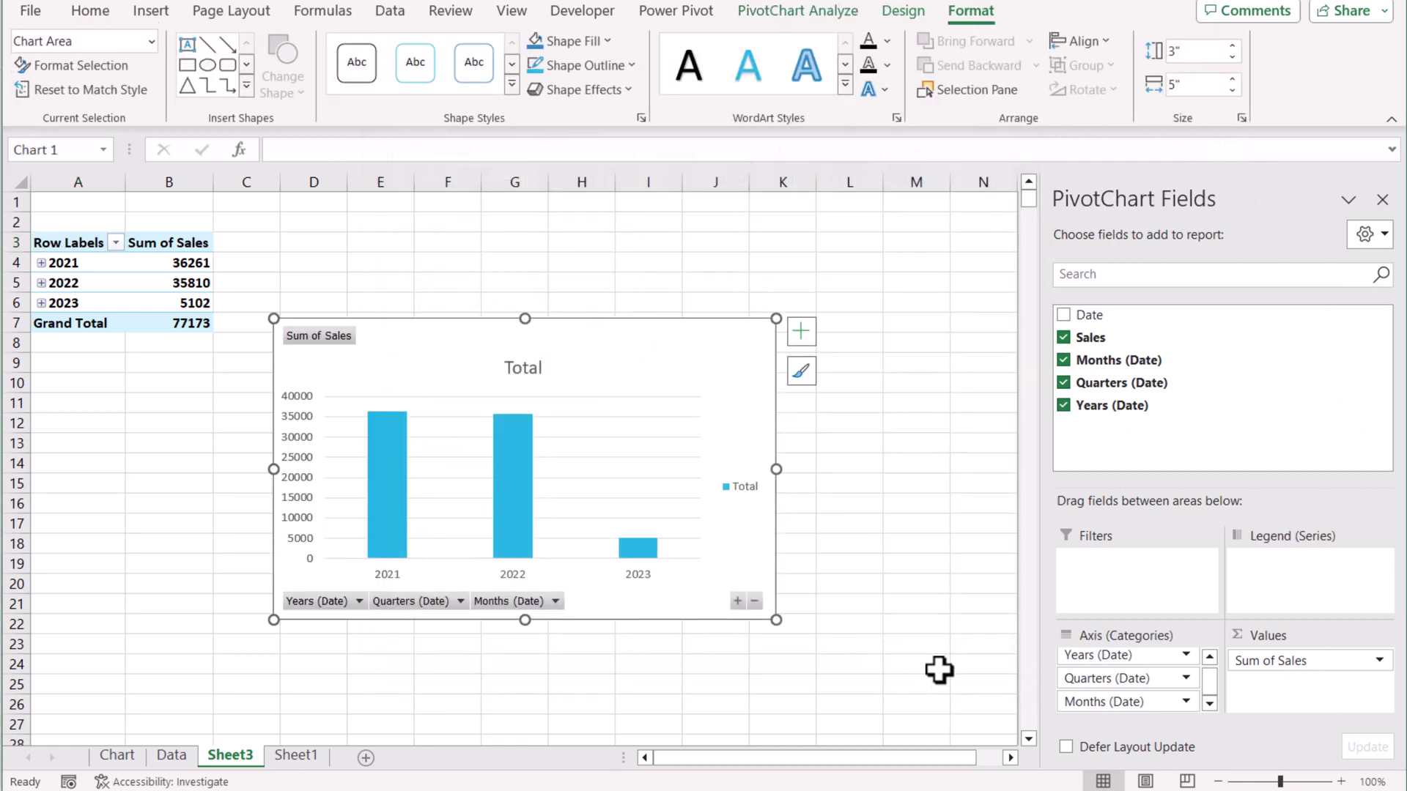
{"action": "left_click", "coordinate": [522, 366]}
{"action": "key", "text": "Delete"}
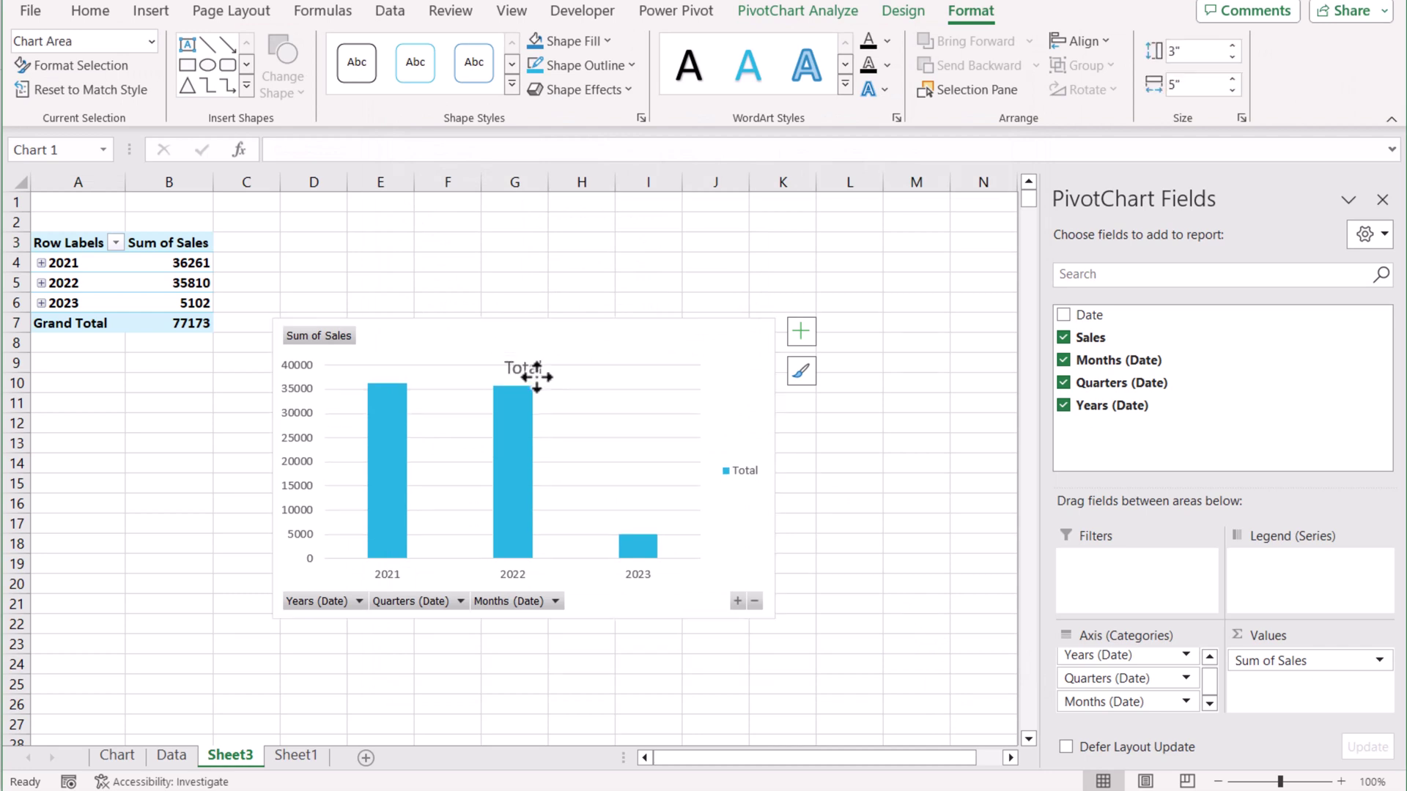
{"action": "left_click", "coordinate": [744, 472]}
{"action": "key", "text": "Delete"}
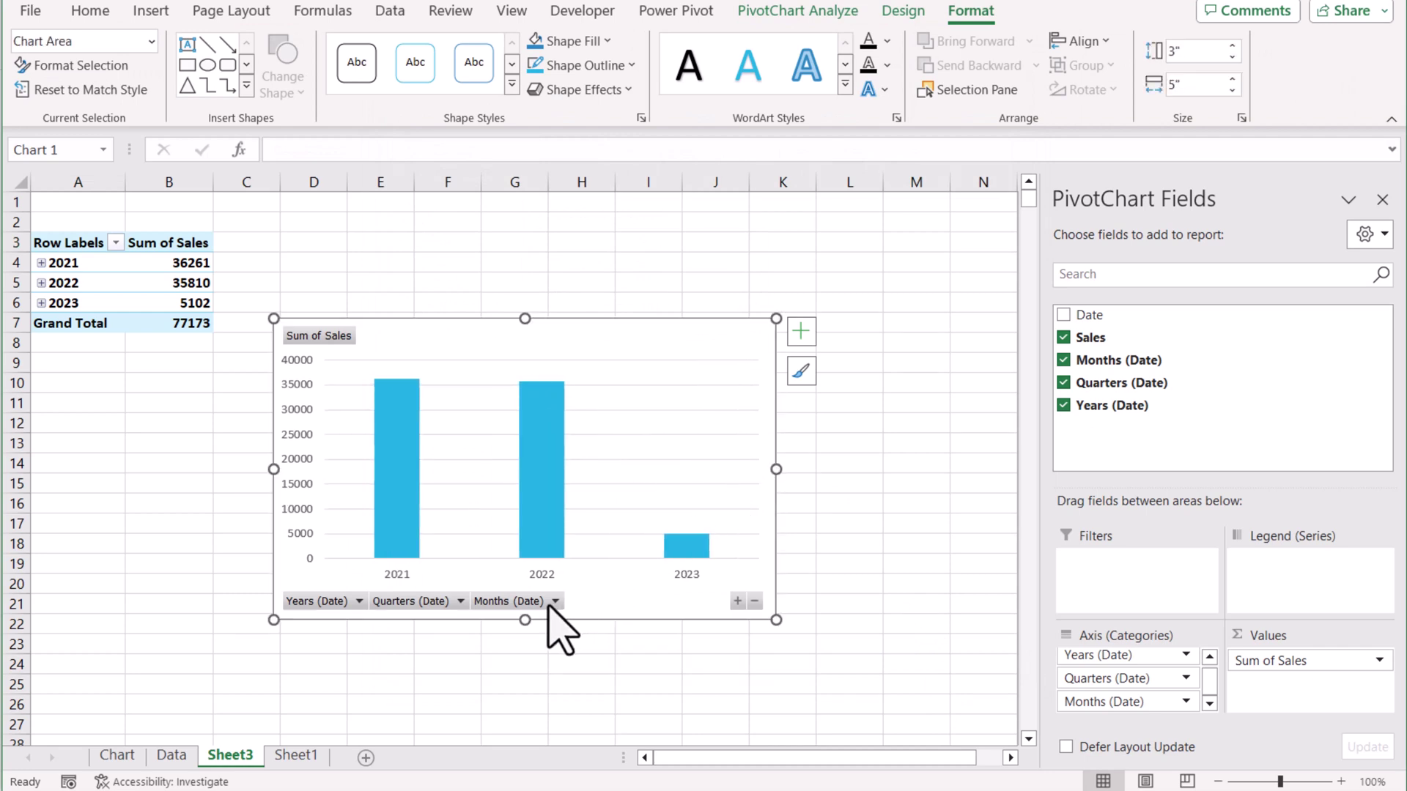
Hide the Months axis field button and the Sum of Sales value field button on the chart.
{"action": "right_click", "coordinate": [536, 605]}
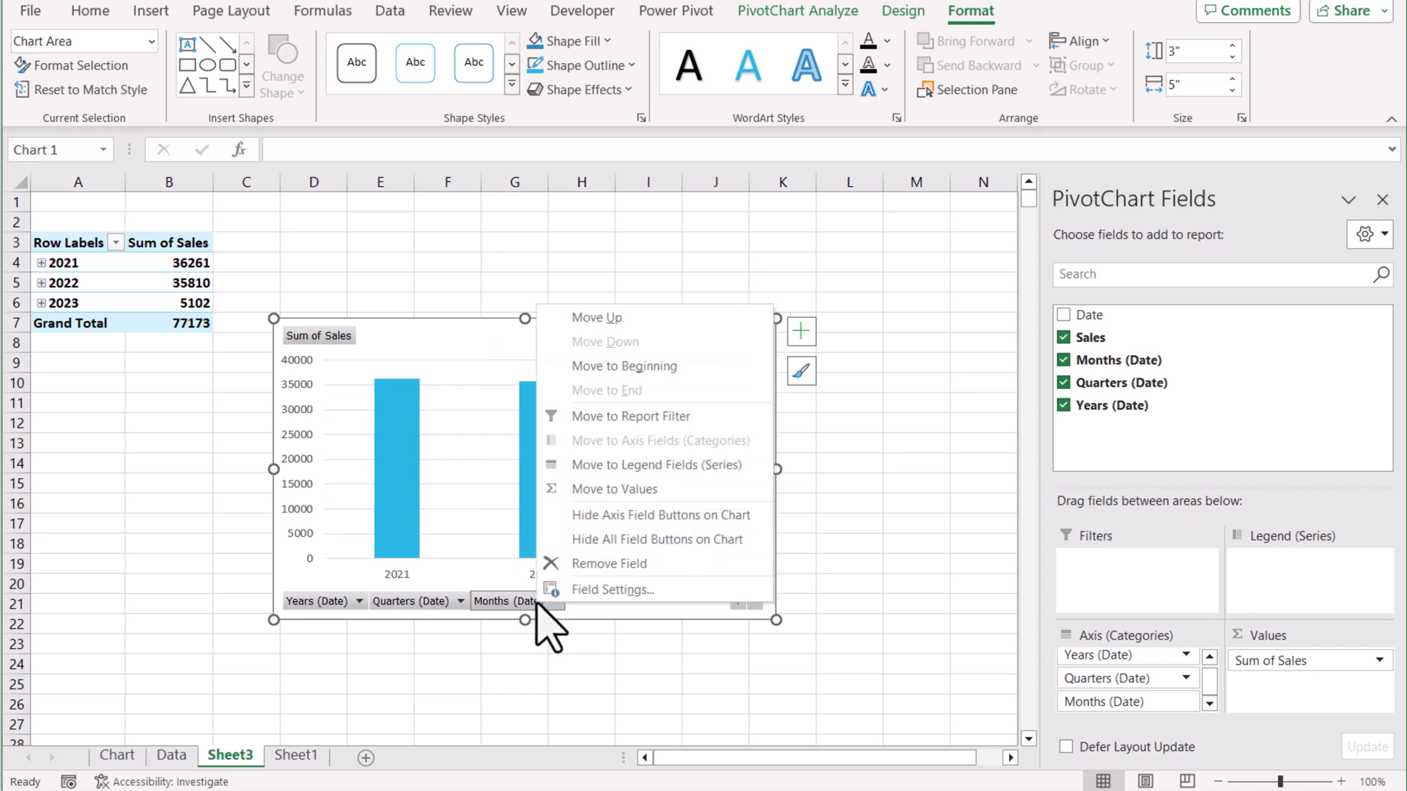
{"action": "left_click", "coordinate": [617, 524]}
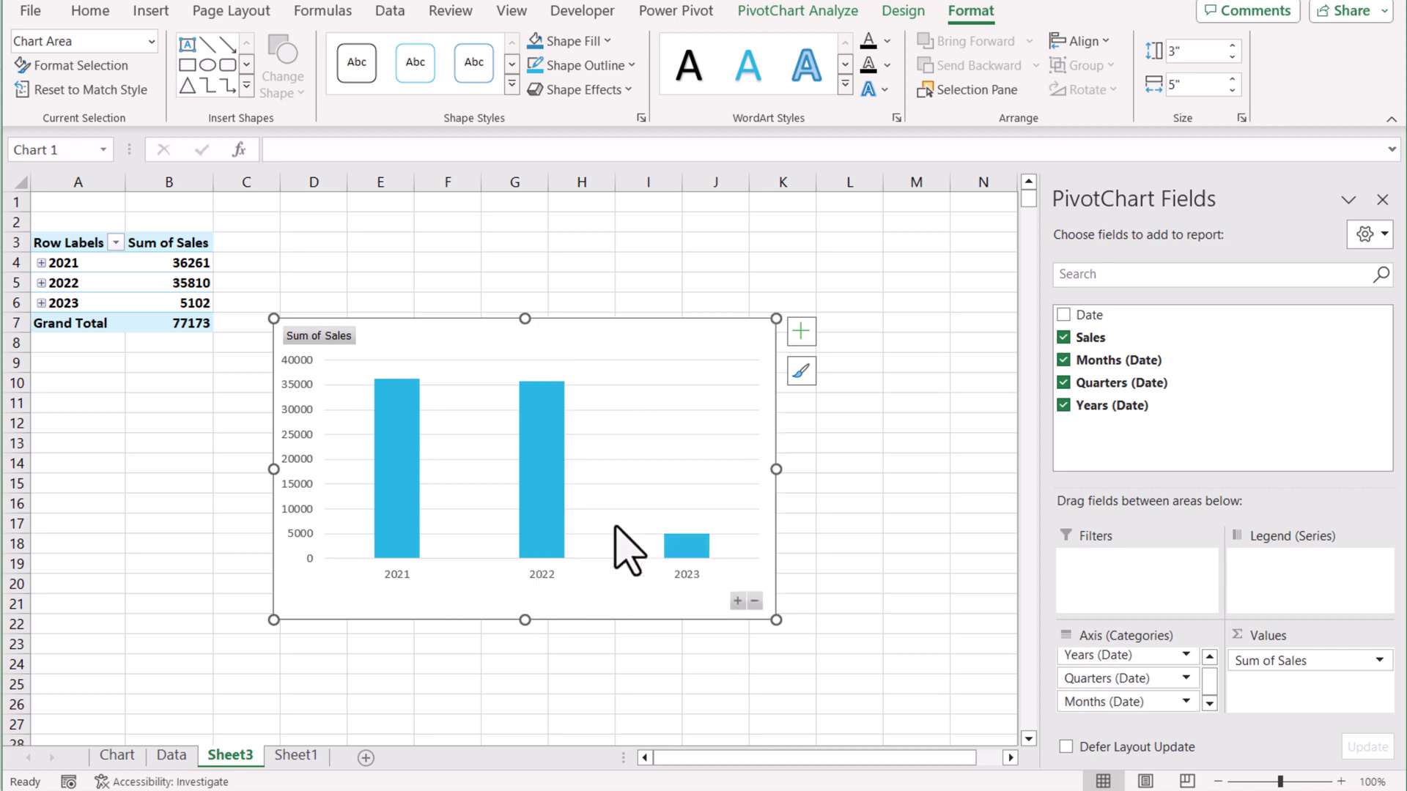
{"action": "right_click", "coordinate": [339, 335]}
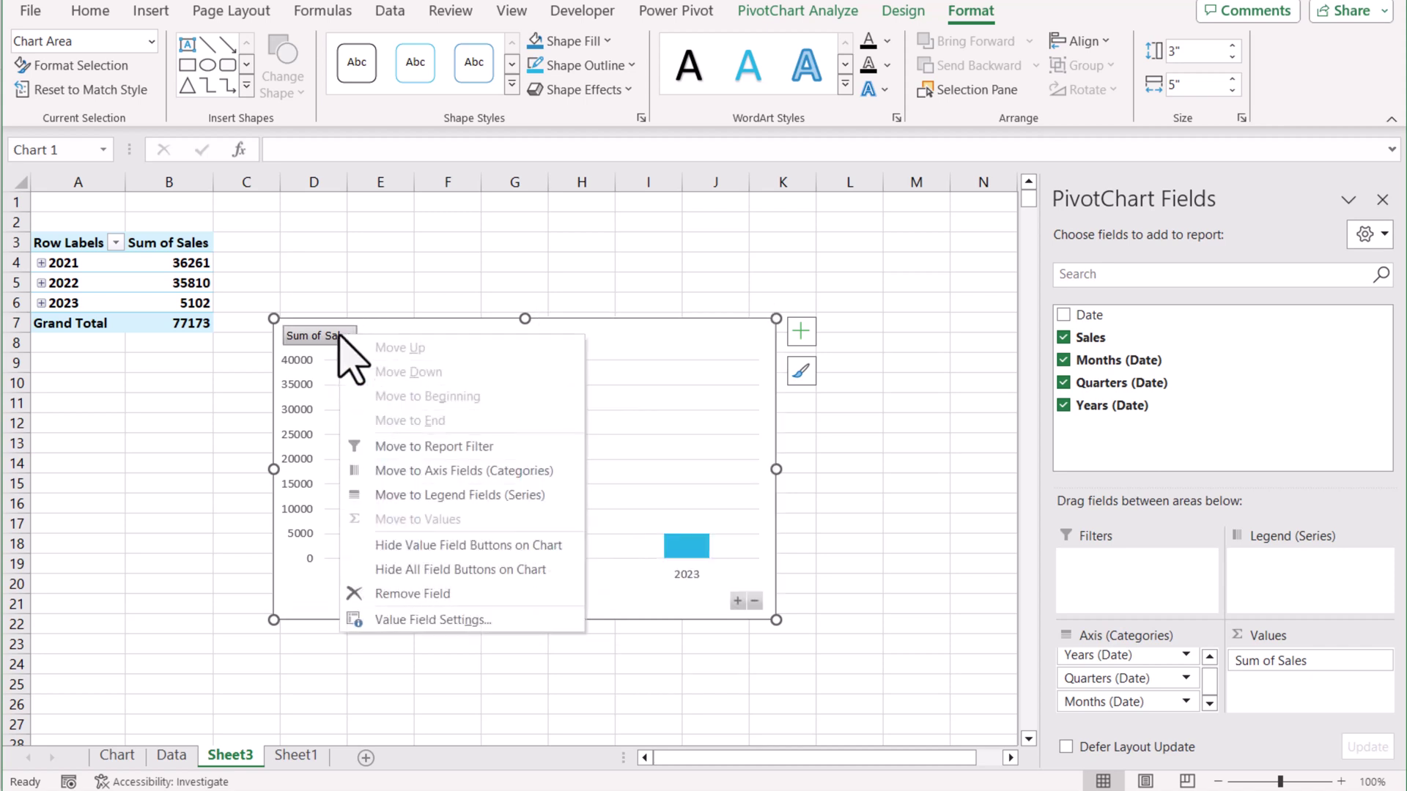
{"action": "left_click", "coordinate": [408, 550]}
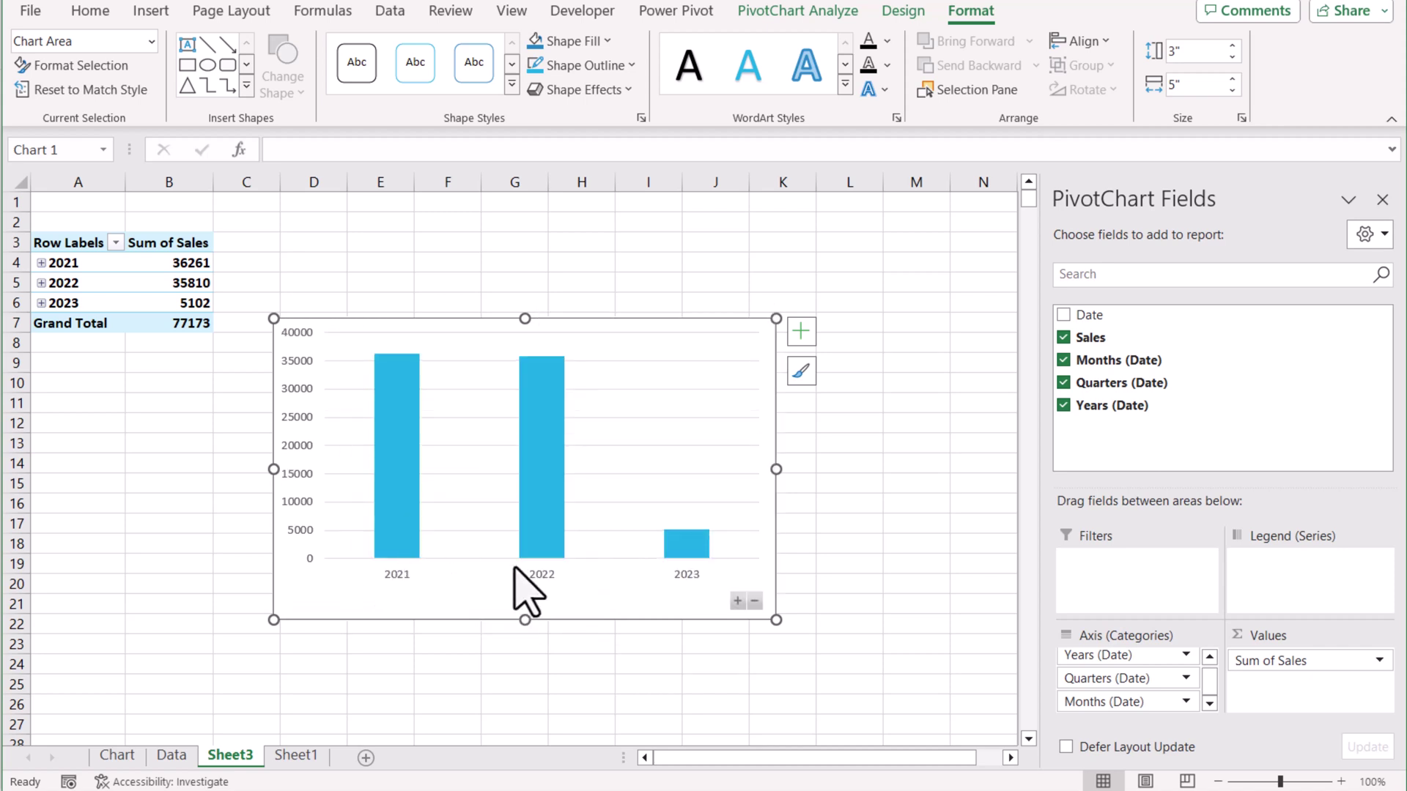
Expand the chart from years into quarters, then down to monthly columns.
{"action": "left_click", "coordinate": [738, 602]}
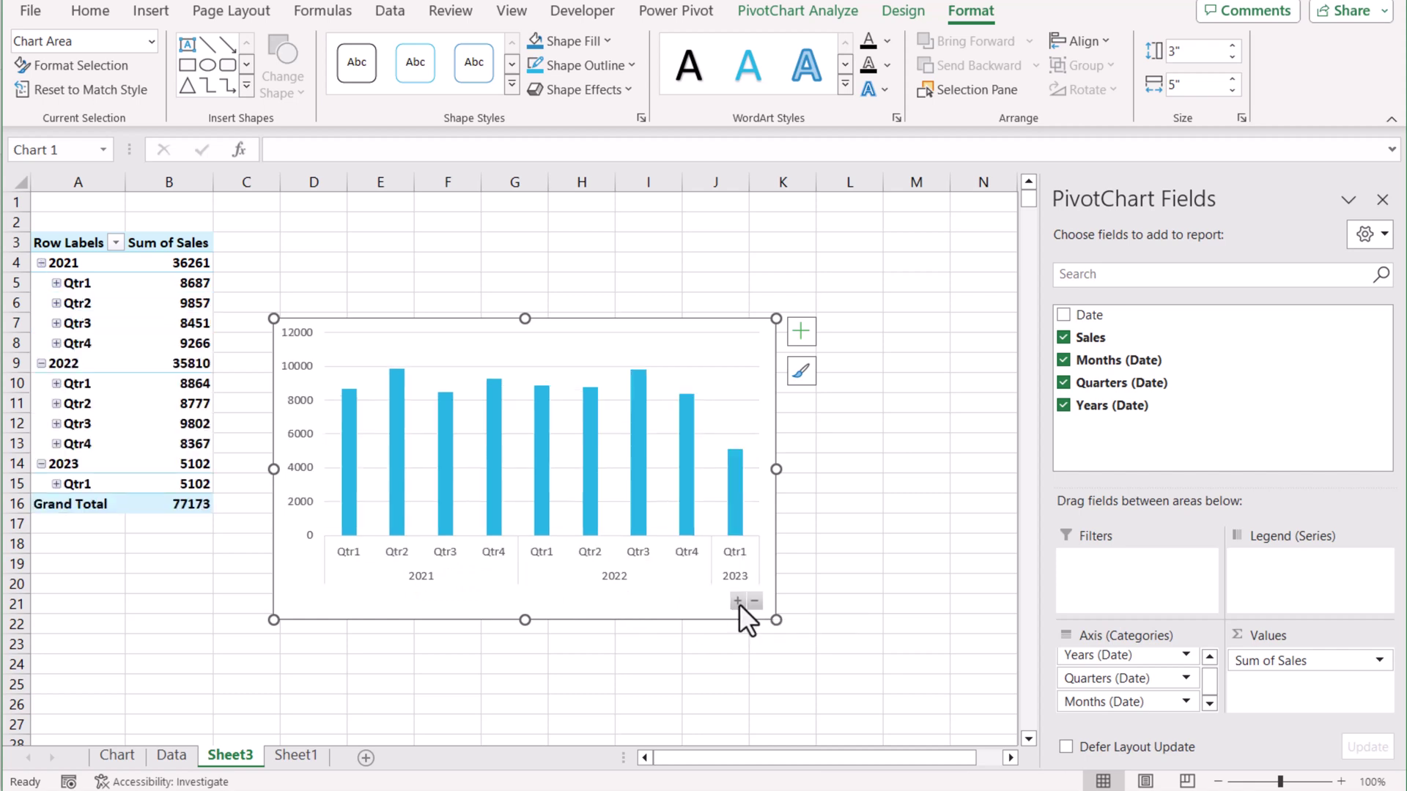
{"action": "left_click", "coordinate": [737, 603]}
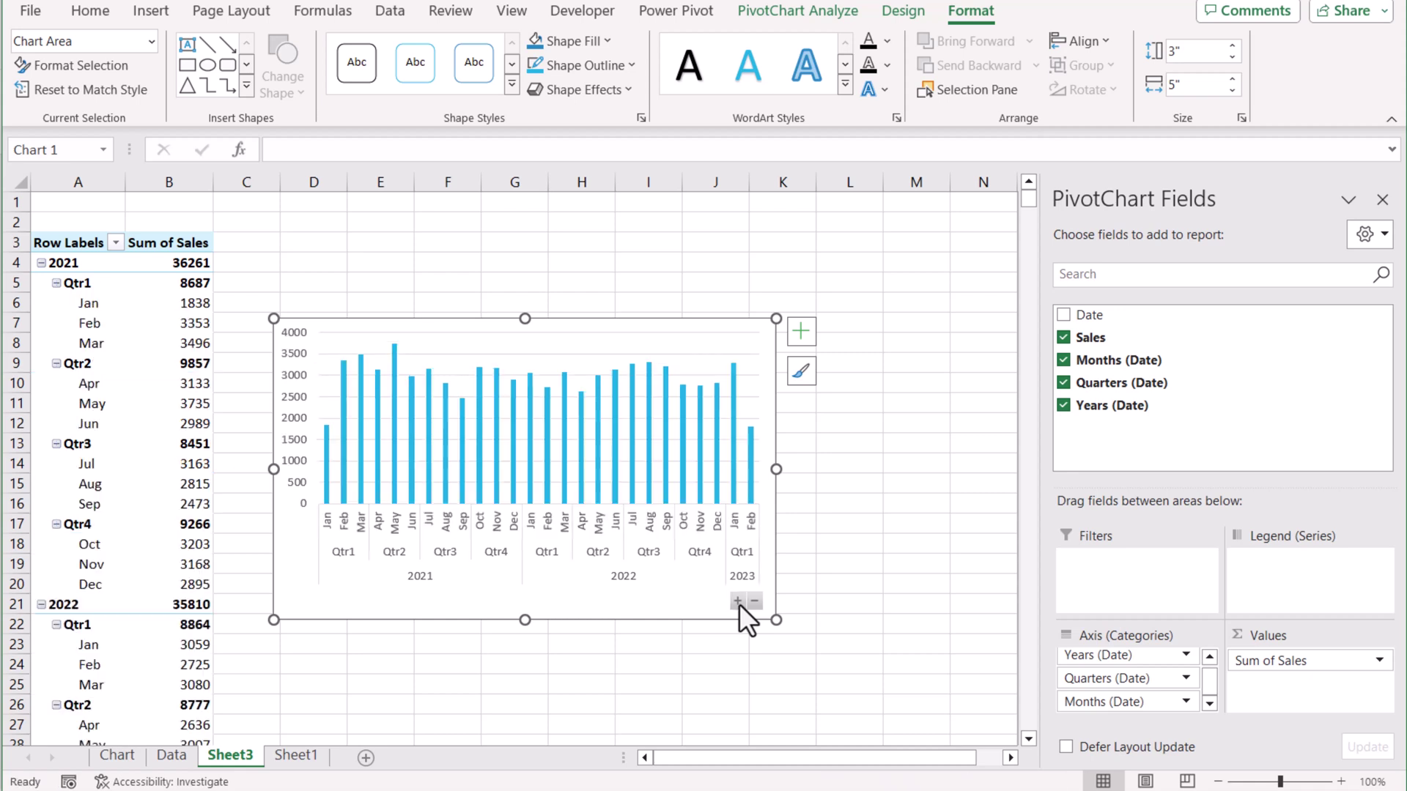
Cut the sales series gap width from 219% to 21% in Format Data Series.
{"action": "right_click", "coordinate": [496, 421]}
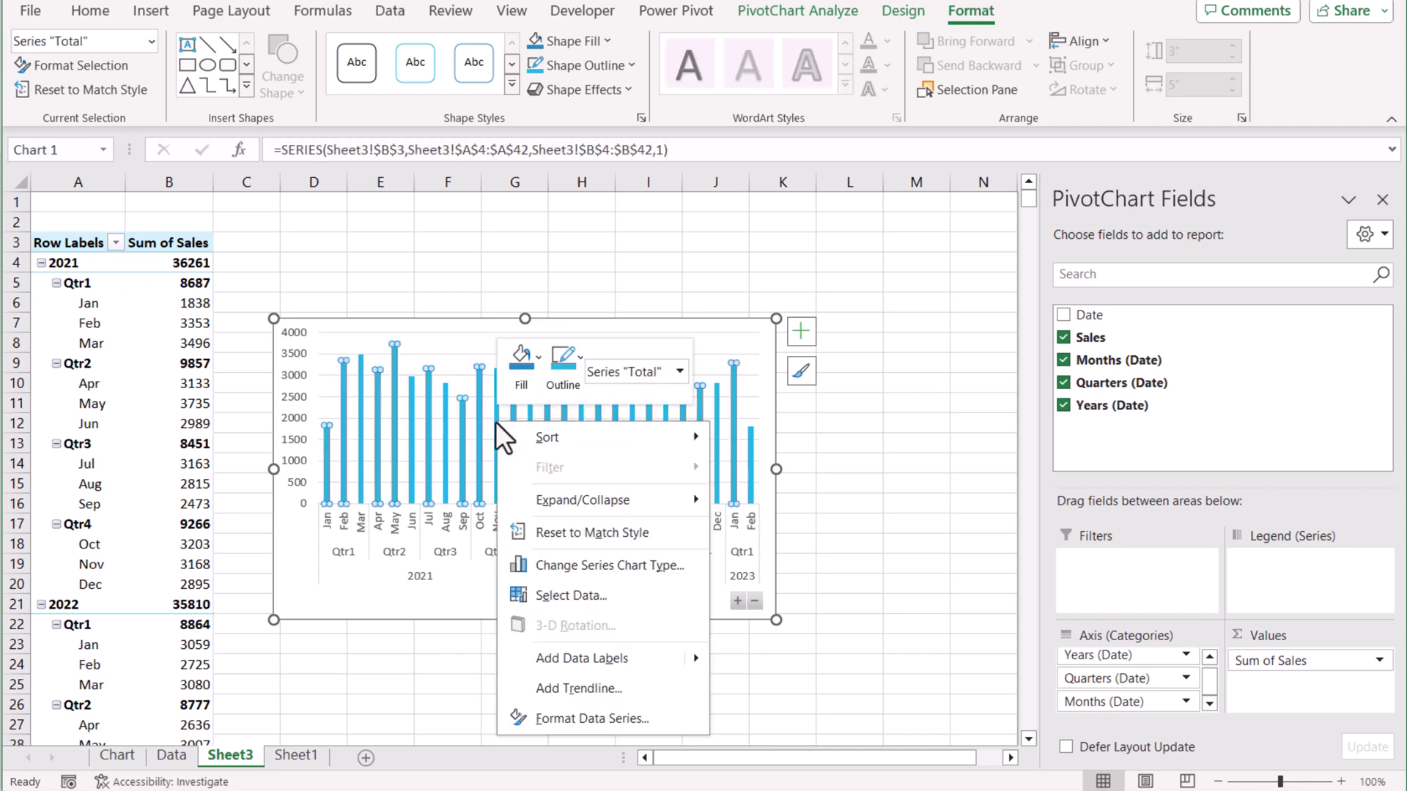
{"action": "left_click", "coordinate": [556, 720]}
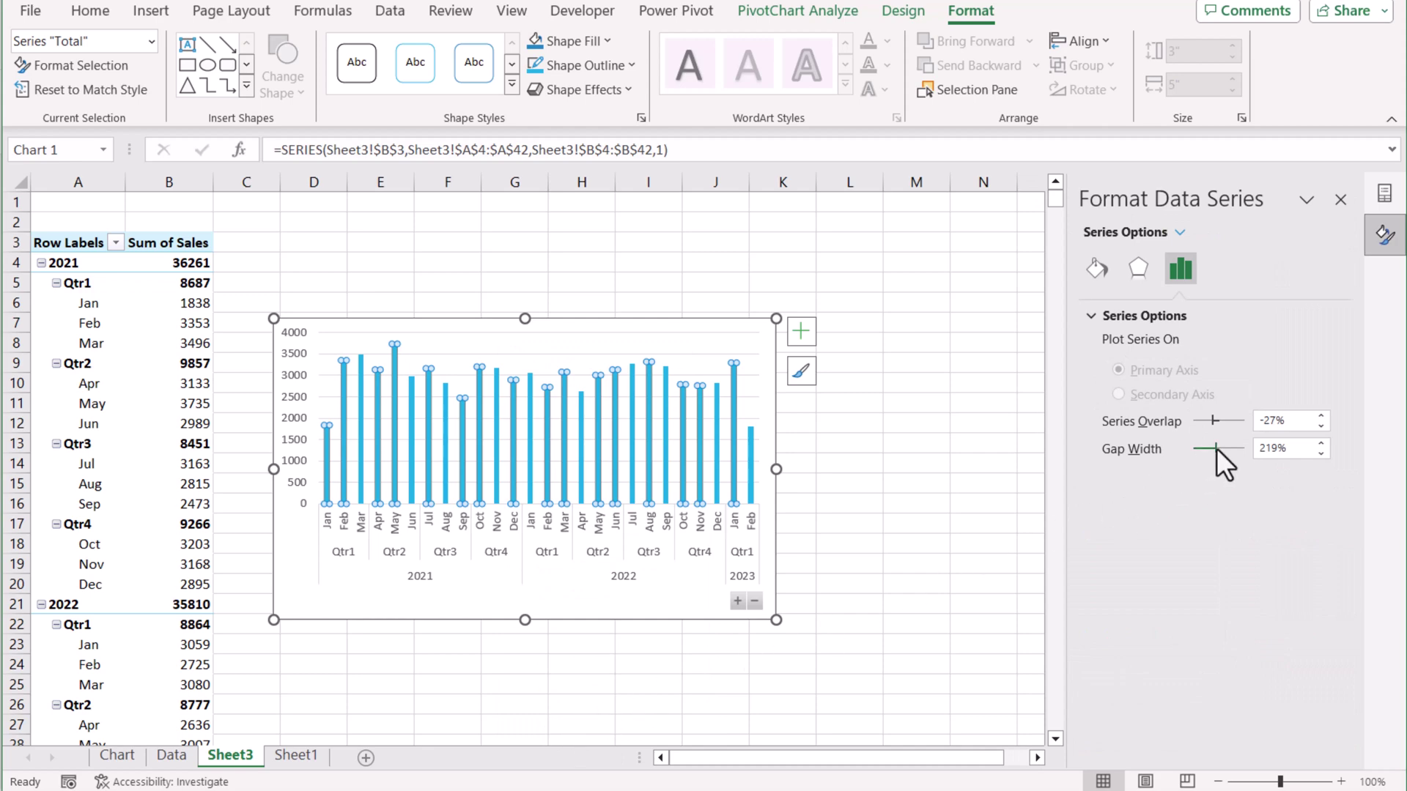
{"action": "left_click_drag", "start_coordinate": [1214, 447], "coordinate": [1197, 453]}
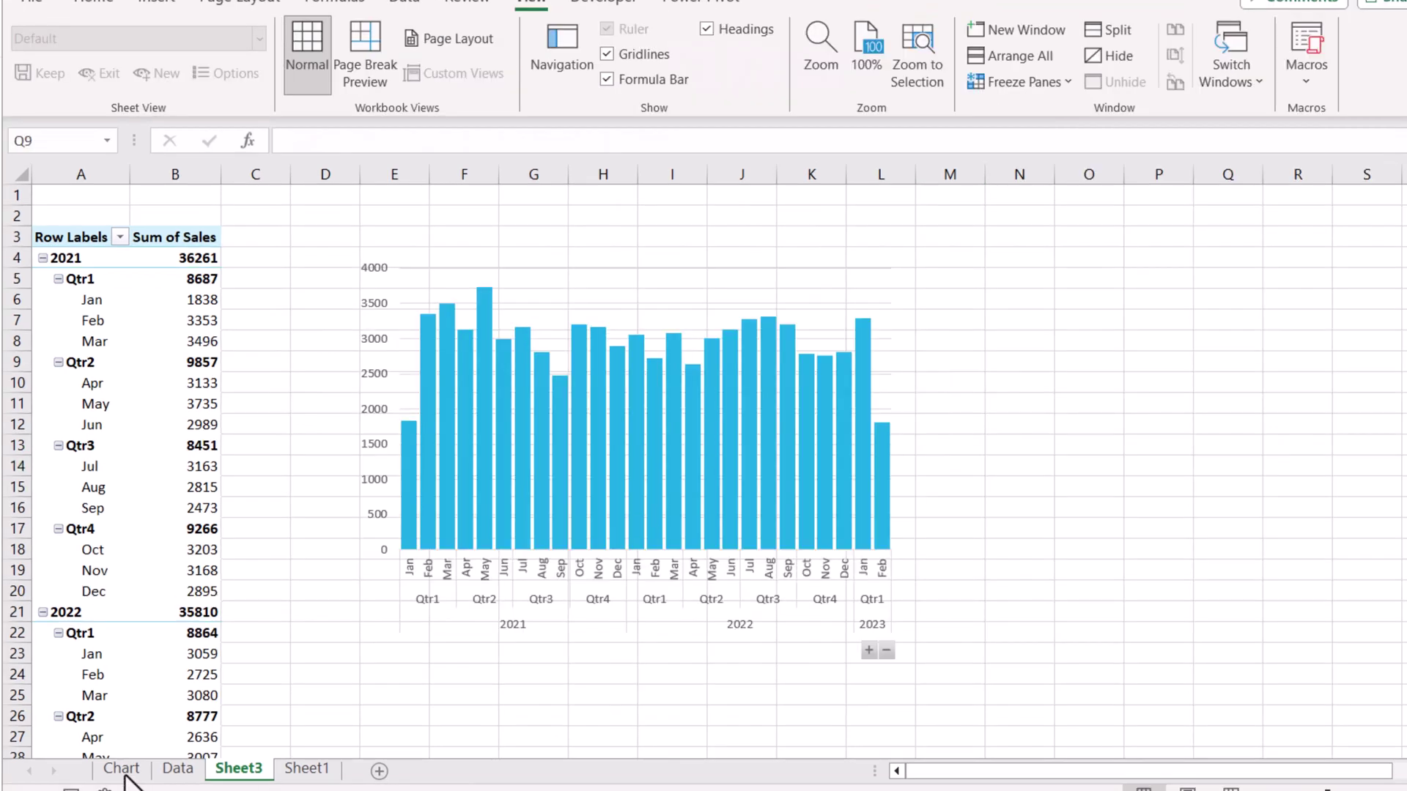
On Sheet3, turn off gridlines and select E3:L4 above the chart.
{"action": "left_click", "coordinate": [121, 768]}
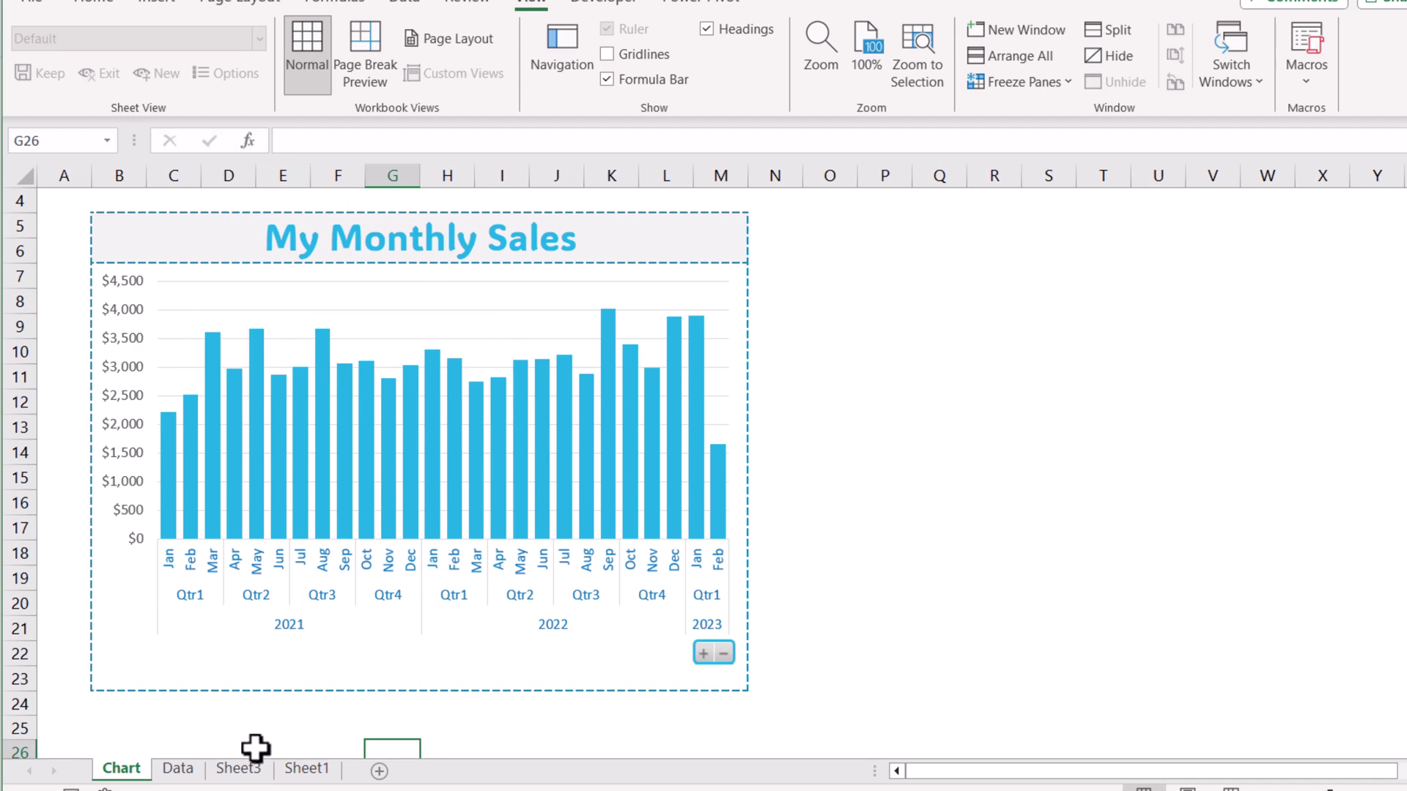
{"action": "left_click", "coordinate": [238, 768]}
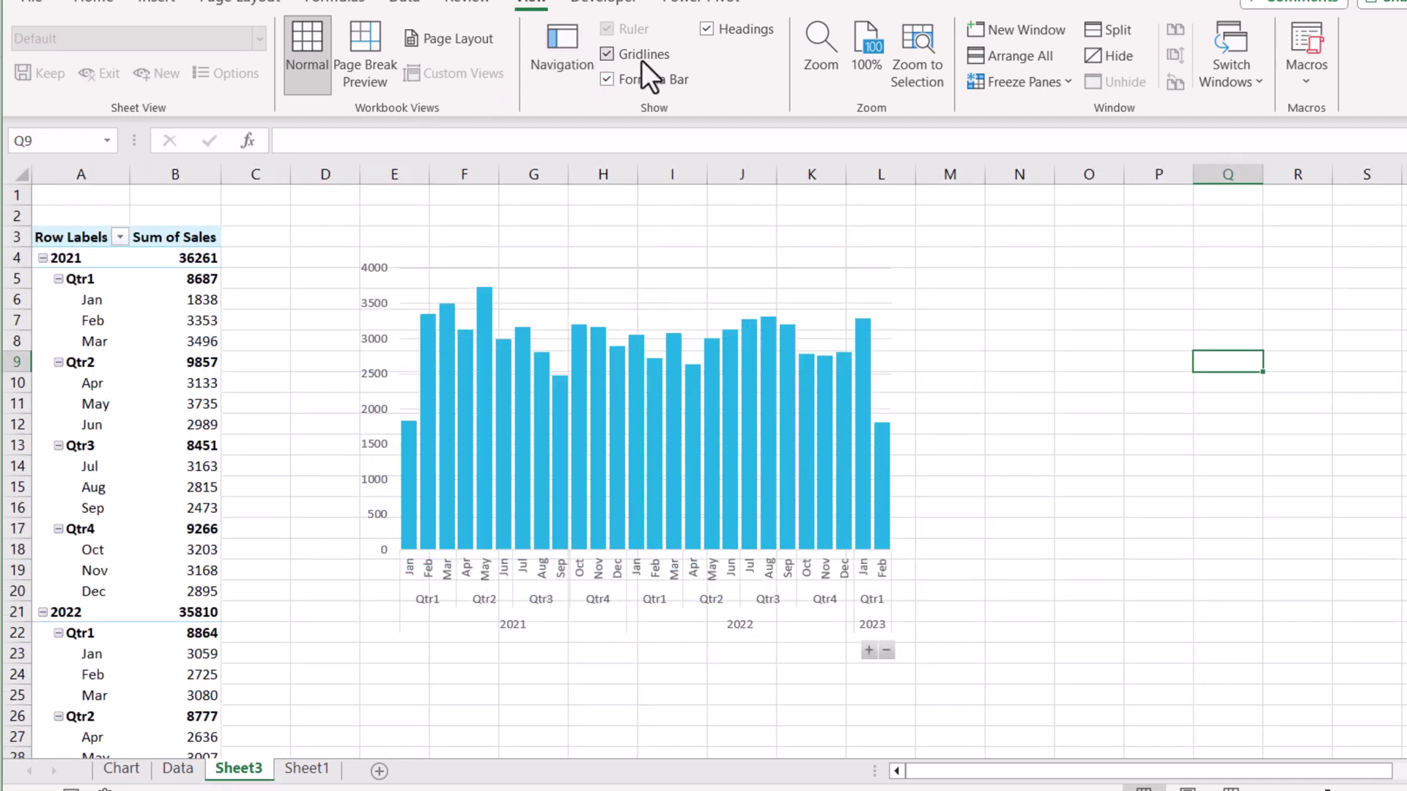
{"action": "left_click", "coordinate": [607, 54]}
{"action": "left_click_drag", "start_coordinate": [403, 239], "coordinate": [917, 262]}
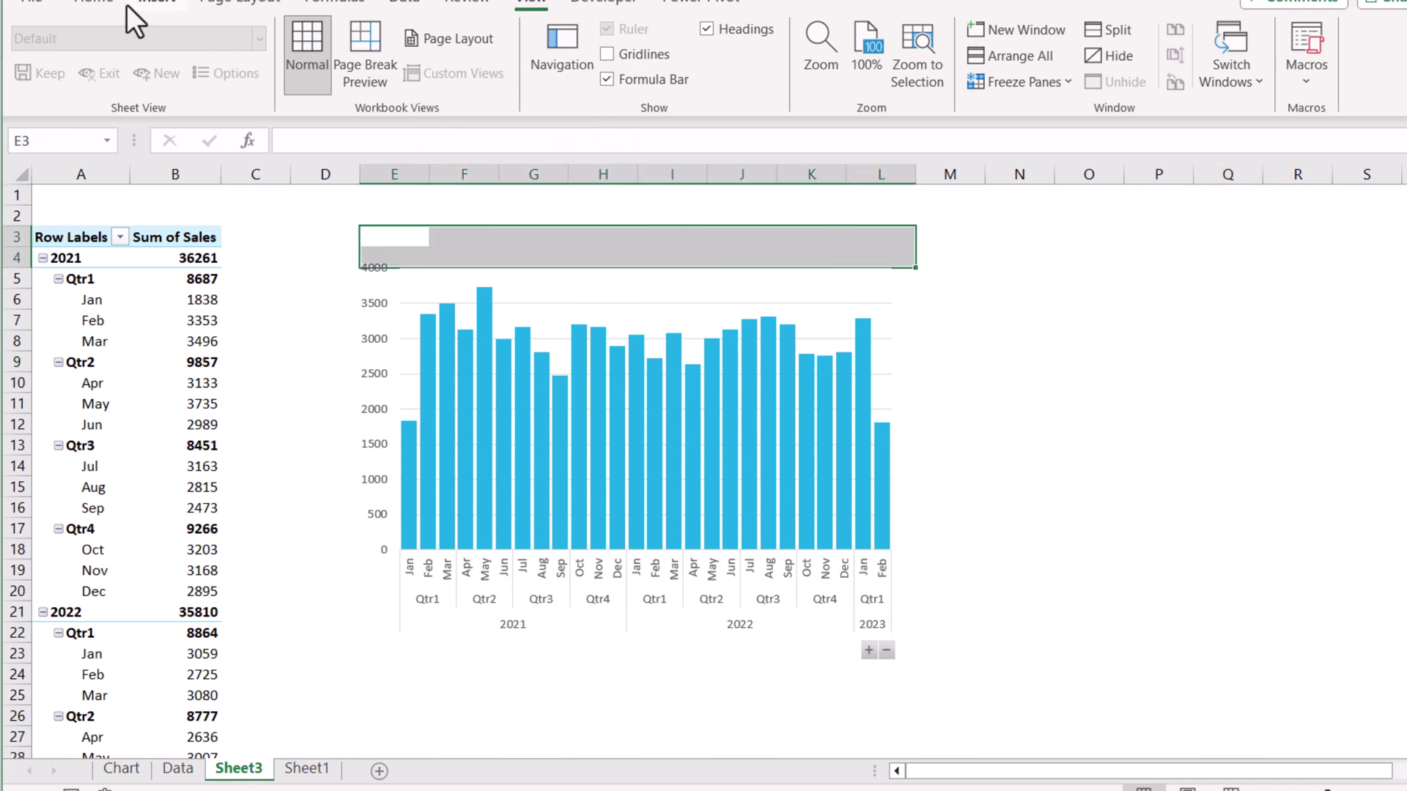
Merge & Center E3:L4 as a title cell and E5:L24 behind the chart.
{"action": "left_click", "coordinate": [94, 3]}
{"action": "left_click", "coordinate": [516, 71]}
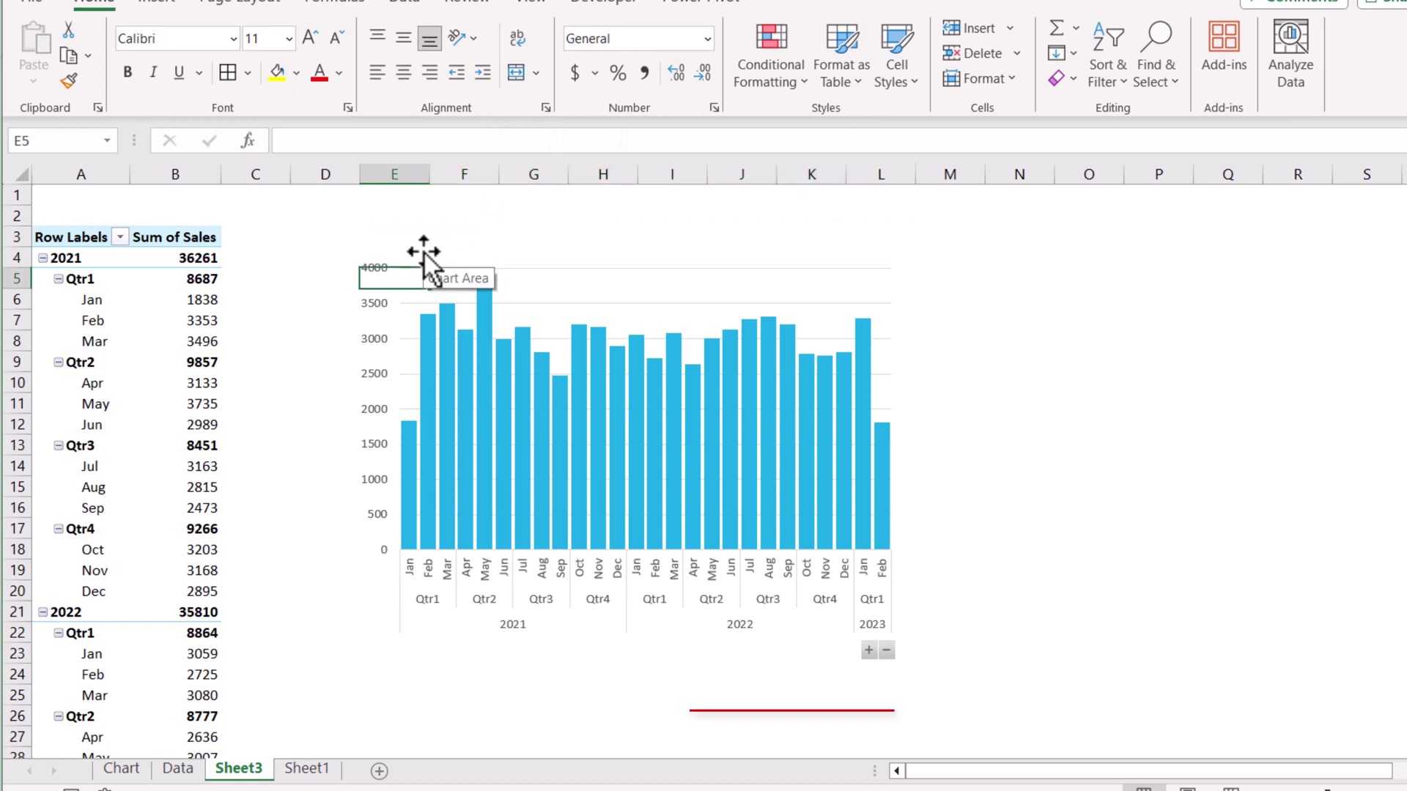
{"action": "left_click_drag", "start_coordinate": [394, 279], "coordinate": [880, 674]}
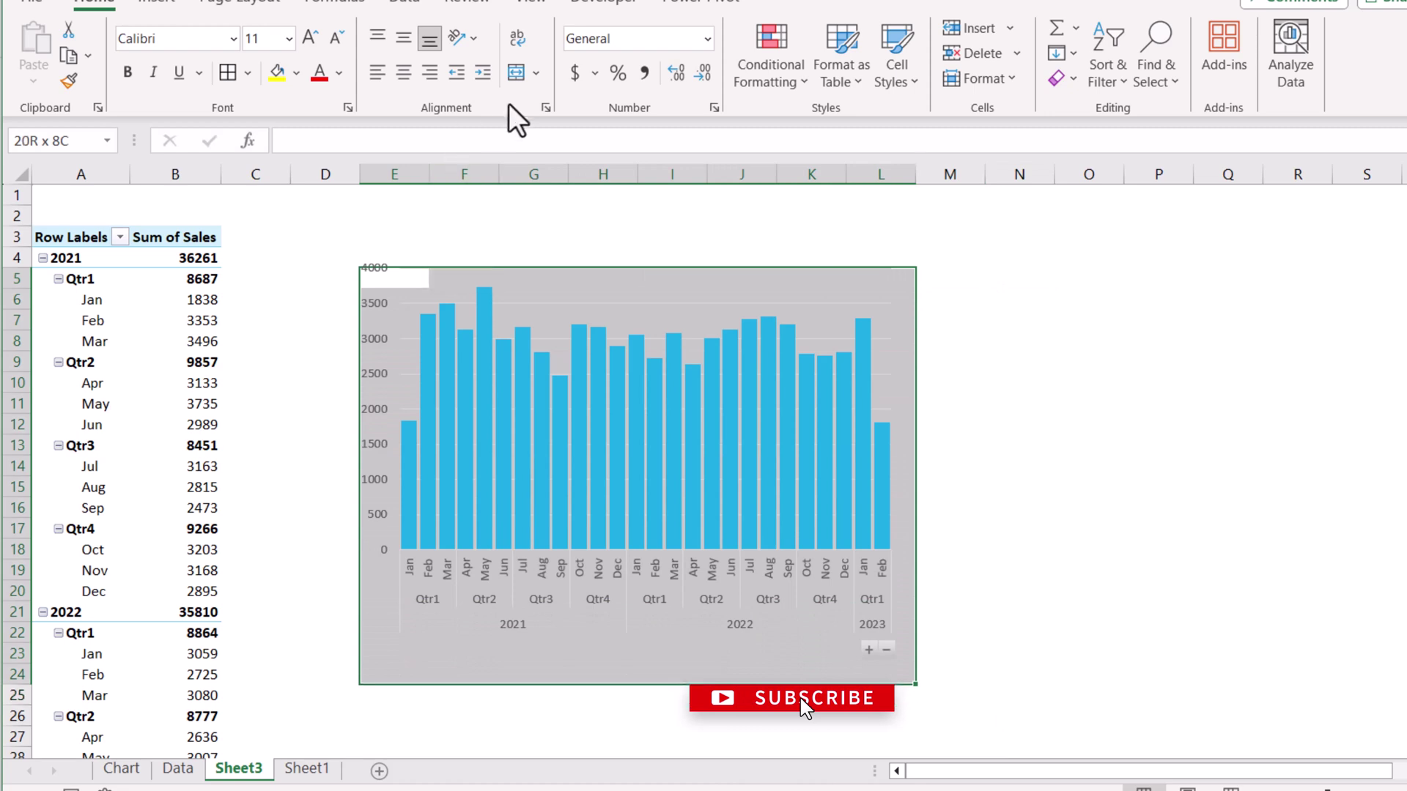
{"action": "left_click", "coordinate": [520, 72]}
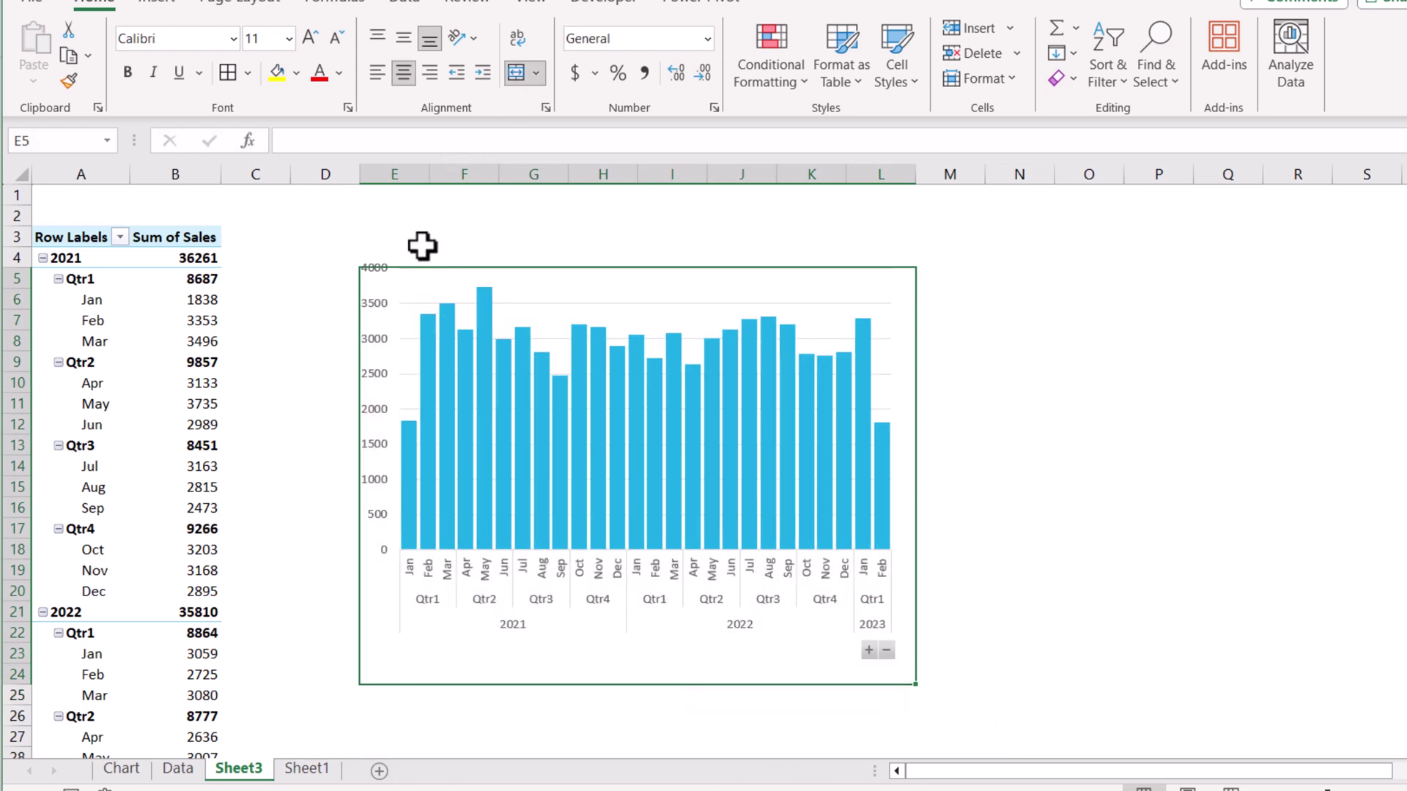
Outline the whole E3:L24 block with a dashed border.
{"action": "left_click_drag", "start_coordinate": [418, 235], "coordinate": [421, 320]}
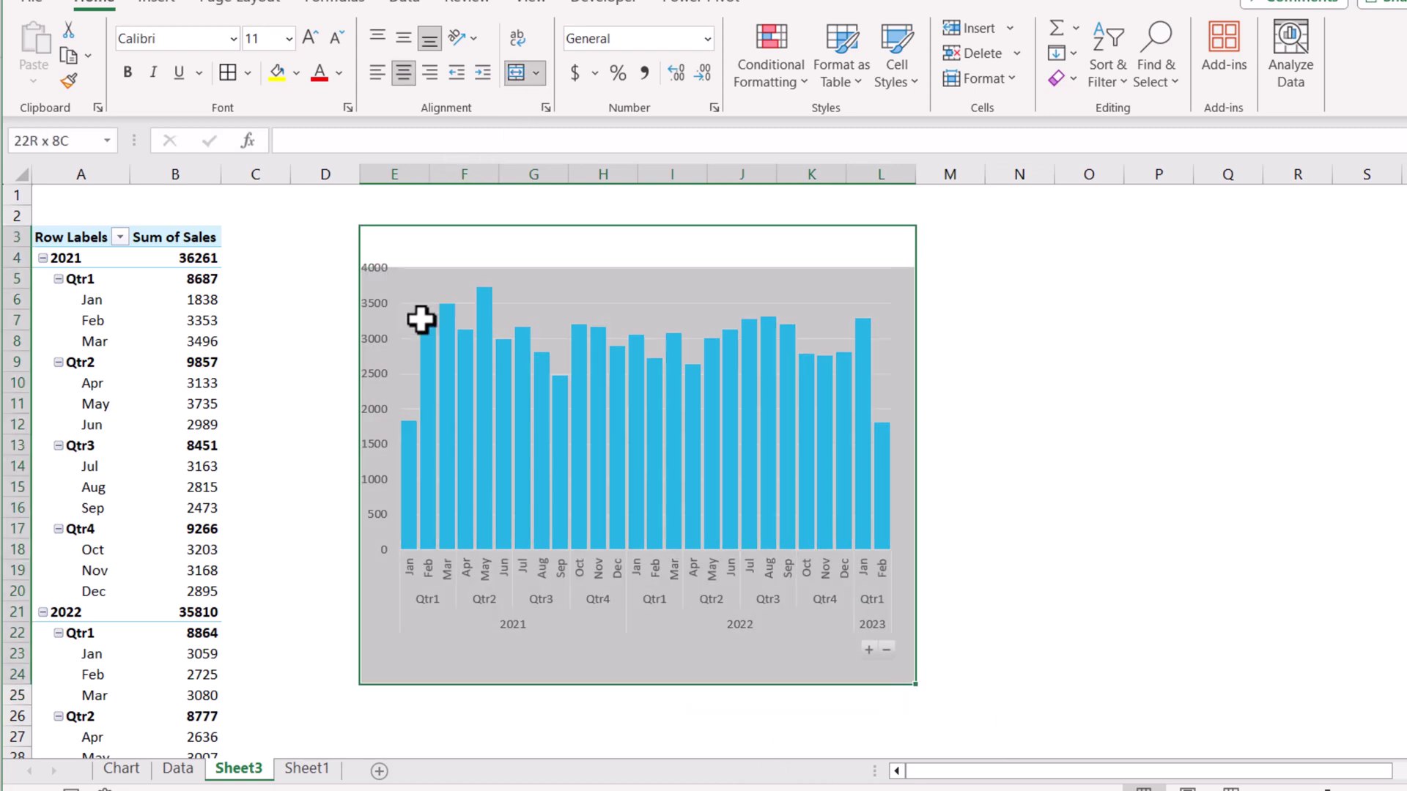
{"action": "left_click", "coordinate": [247, 71]}
{"action": "left_click", "coordinate": [293, 290]}
{"action": "left_click", "coordinate": [952, 367]}
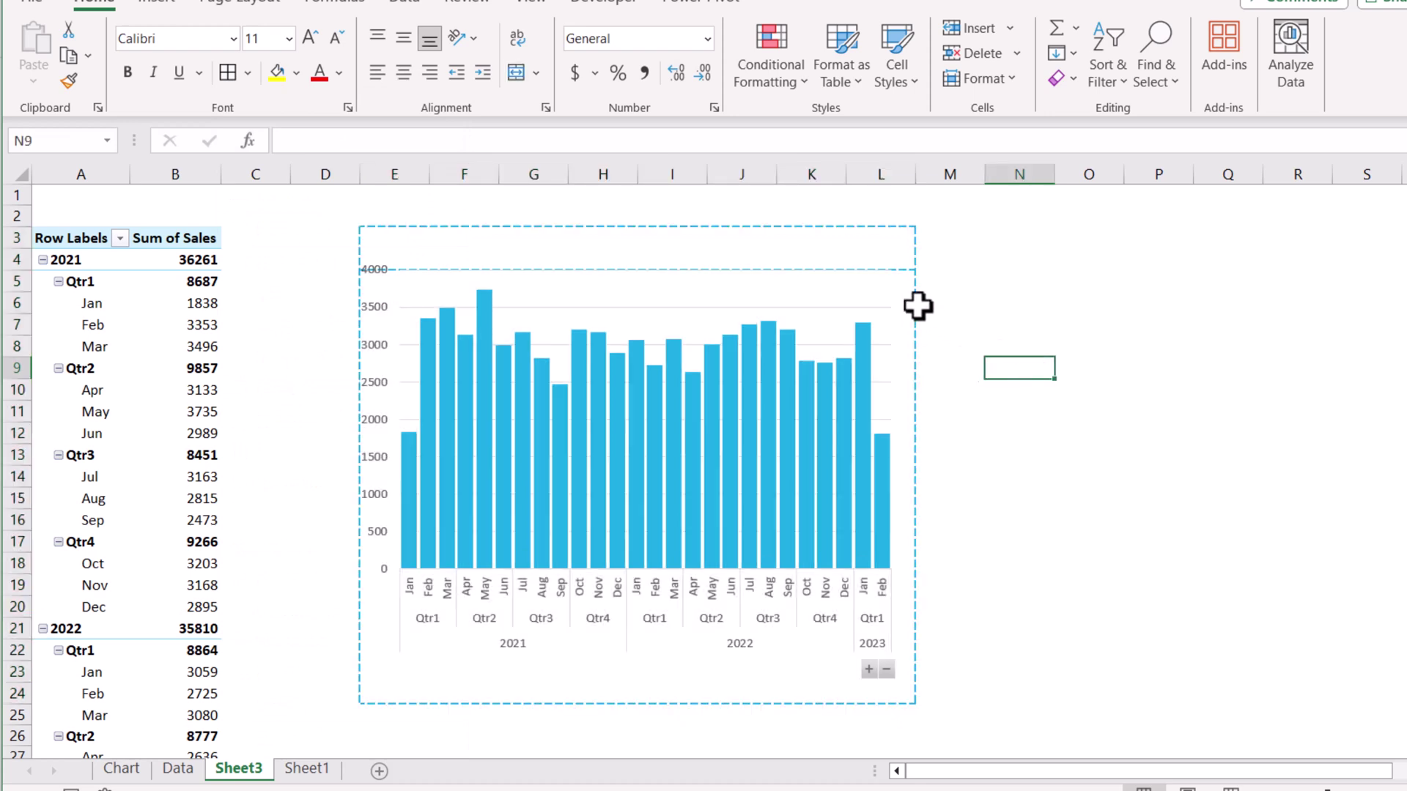
{"action": "left_click", "coordinate": [854, 282]}
Move the chart down into the bordered block, then check the Chart sheet's title formula.
{"action": "left_click_drag", "start_coordinate": [853, 257], "coordinate": [854, 283]}
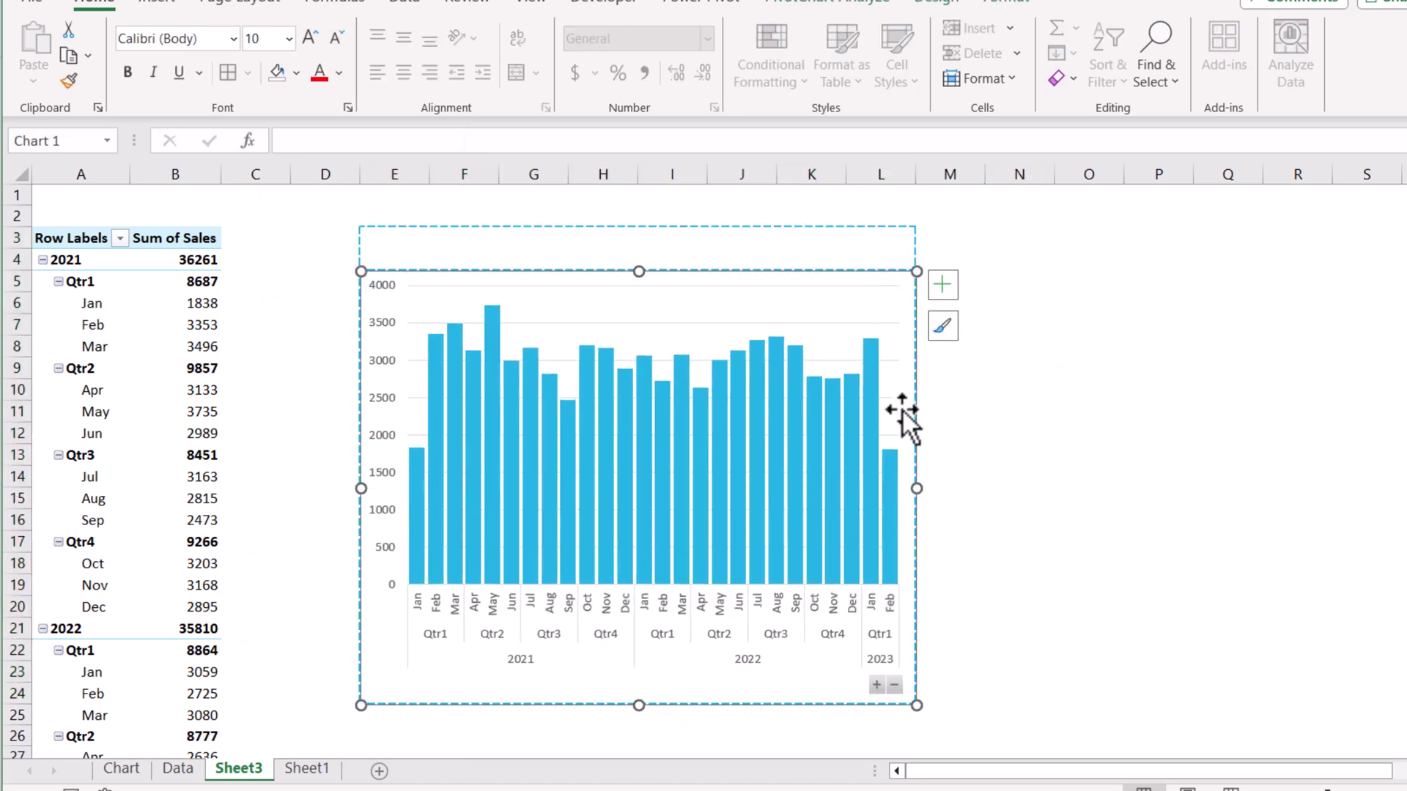
{"action": "left_click", "coordinate": [1173, 603]}
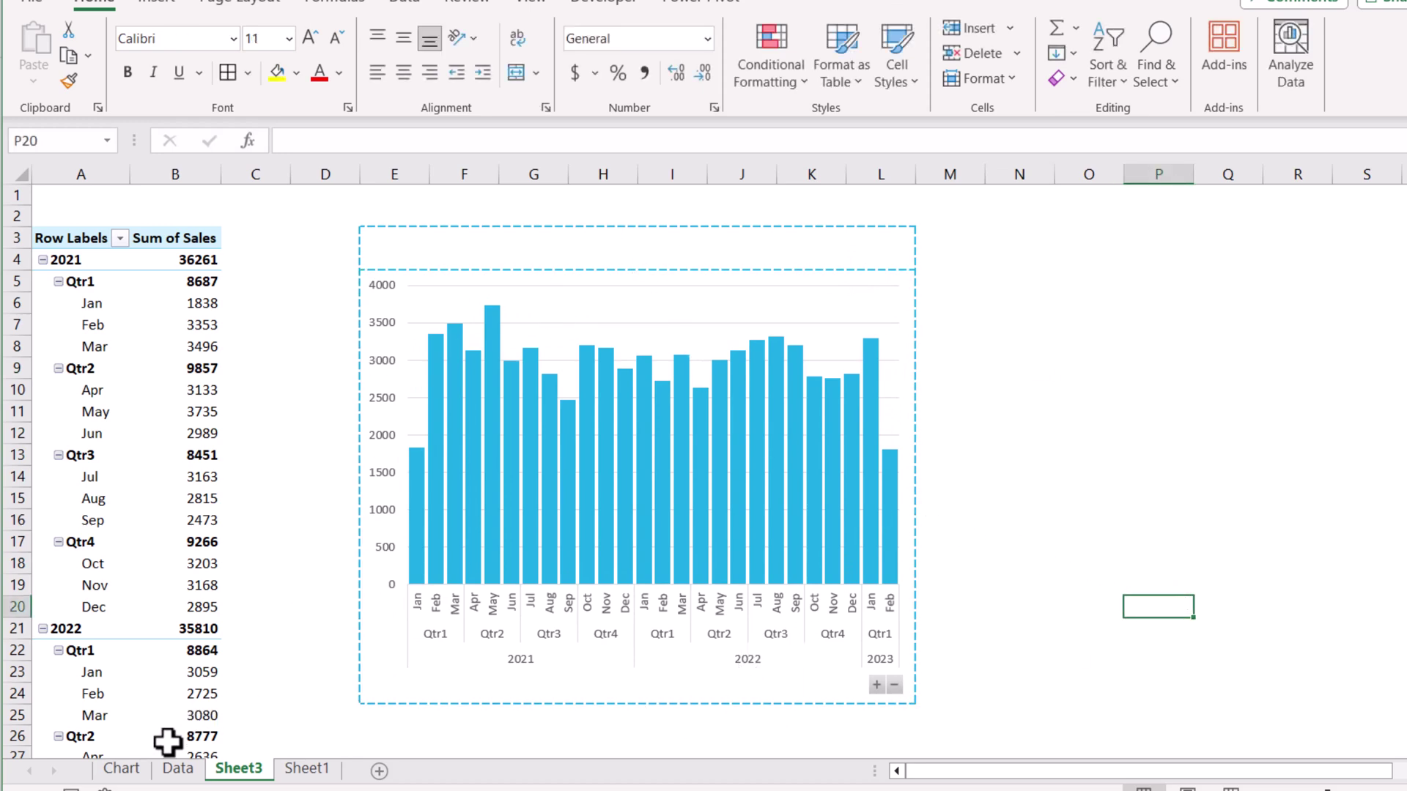
{"action": "left_click", "coordinate": [122, 769]}
{"action": "left_click", "coordinate": [480, 249]}
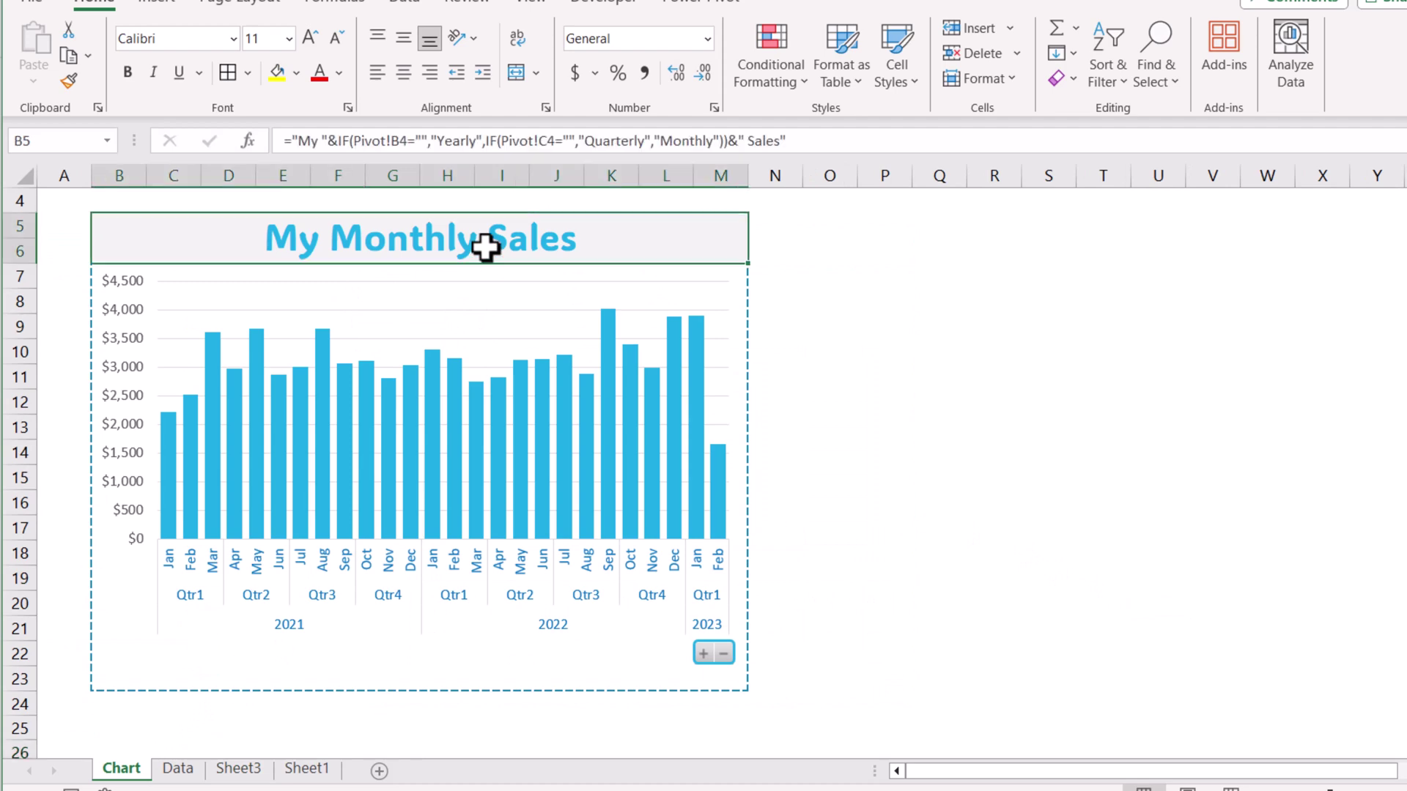
{"action": "left_click", "coordinate": [249, 773]}
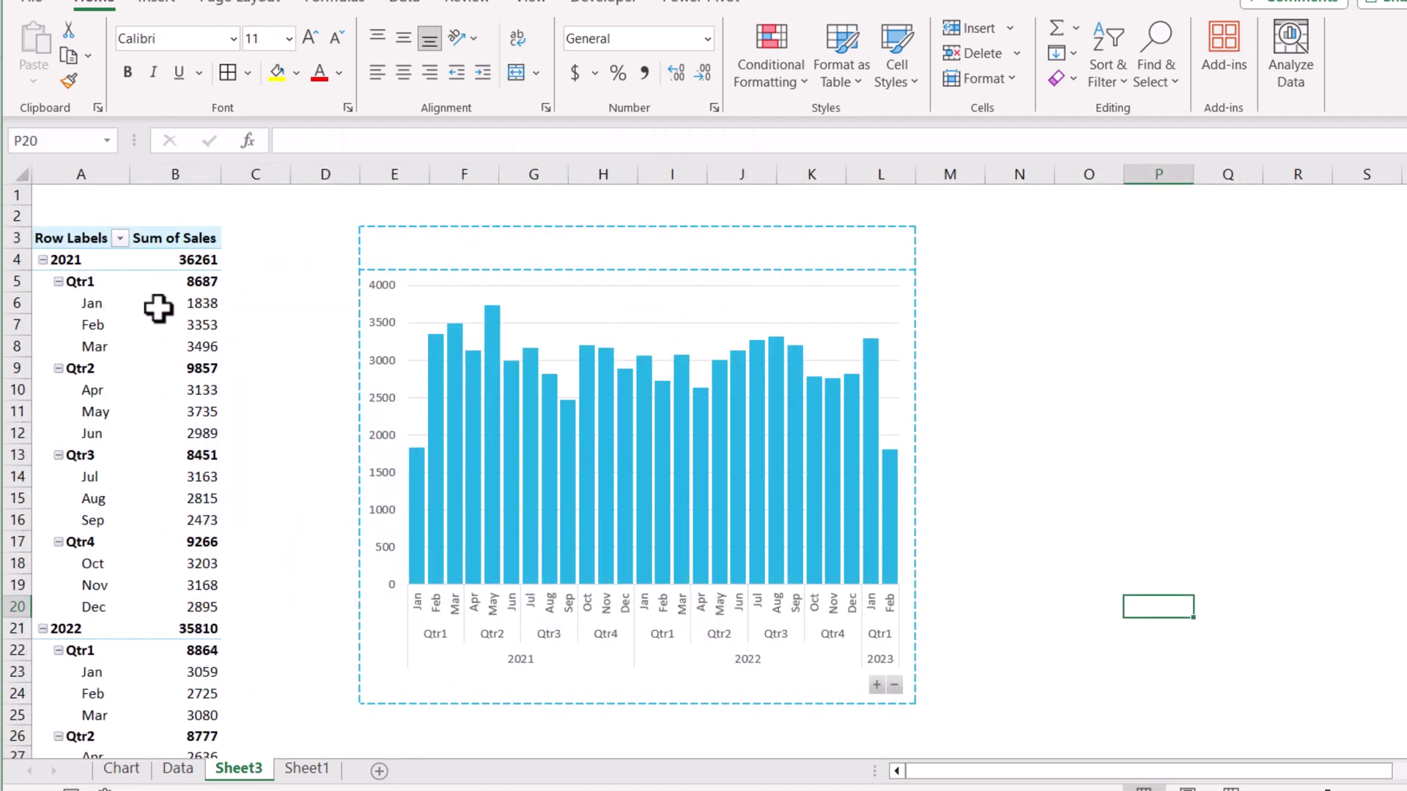
{"action": "left_click", "coordinate": [104, 319]}
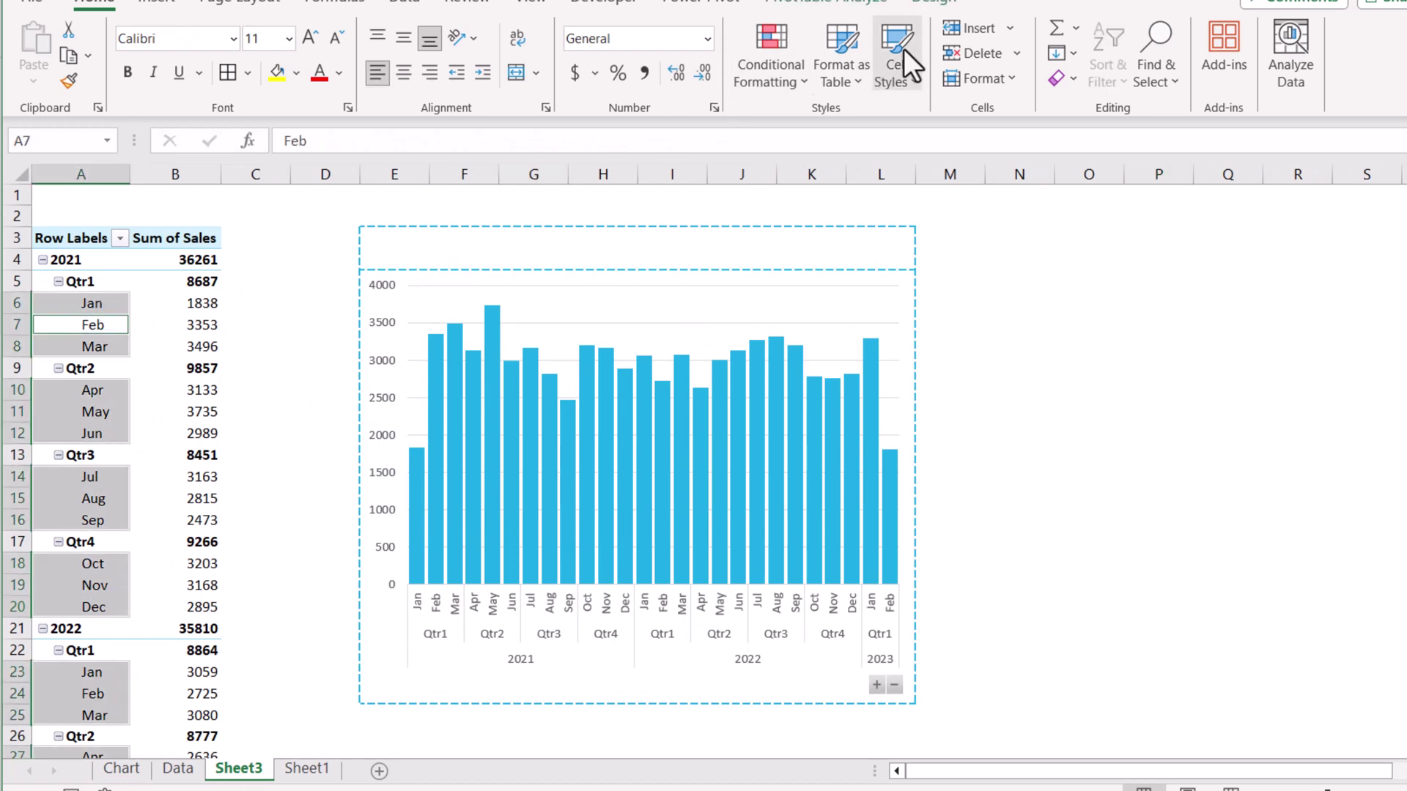
Switch the PivotTable to Tabular Form layout and turn off all subtotals.
{"action": "left_click", "coordinate": [946, 3]}
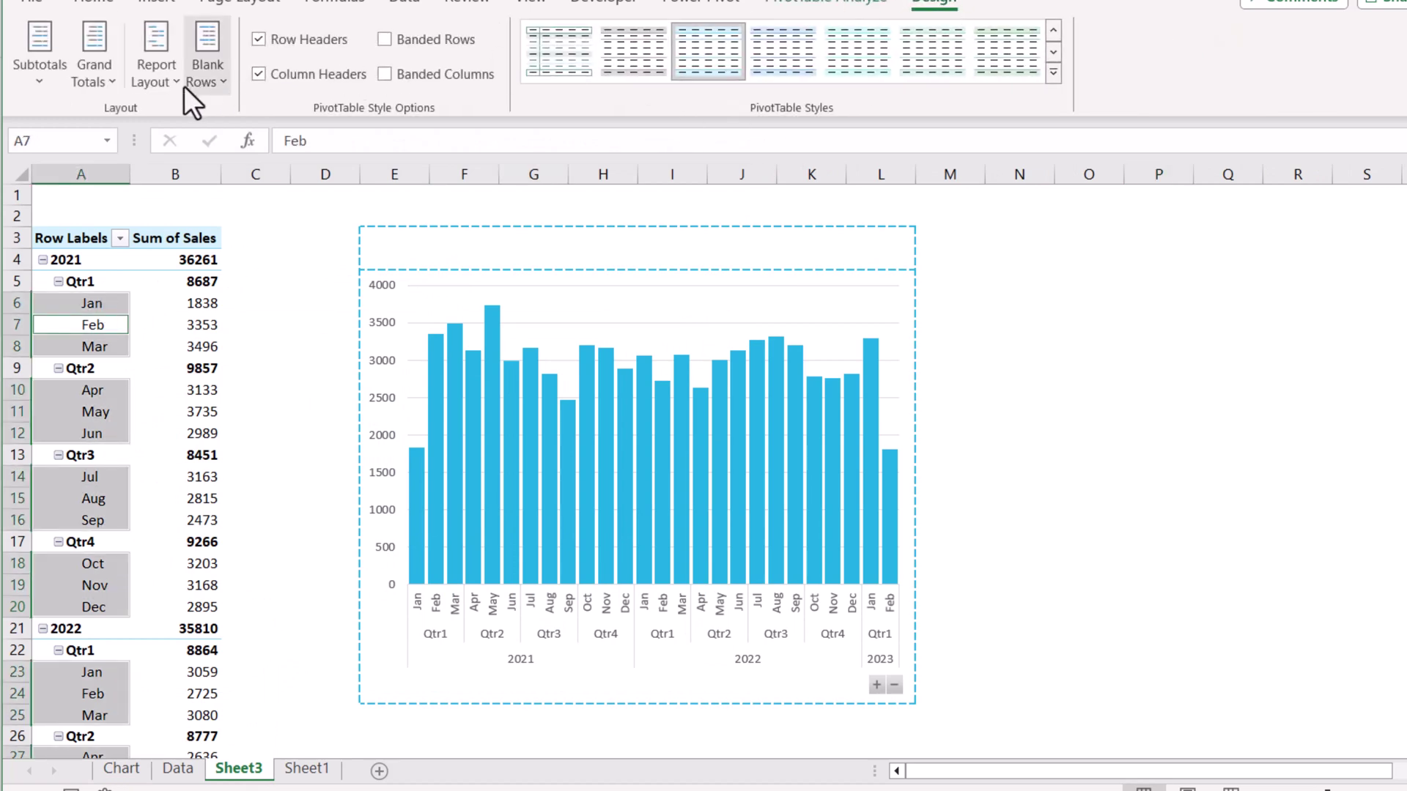
{"action": "left_click", "coordinate": [132, 84]}
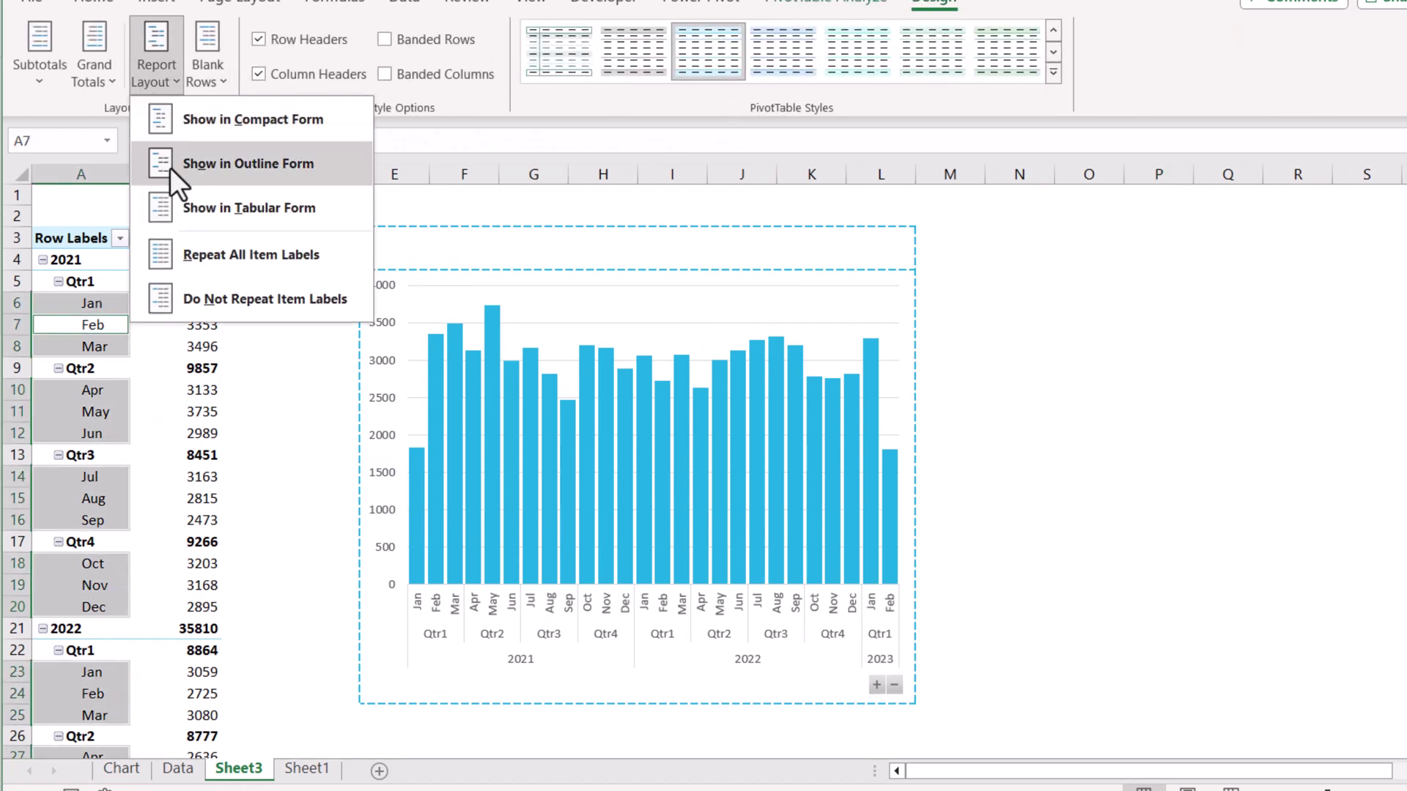
{"action": "left_click", "coordinate": [195, 208]}
{"action": "left_click", "coordinate": [36, 80]}
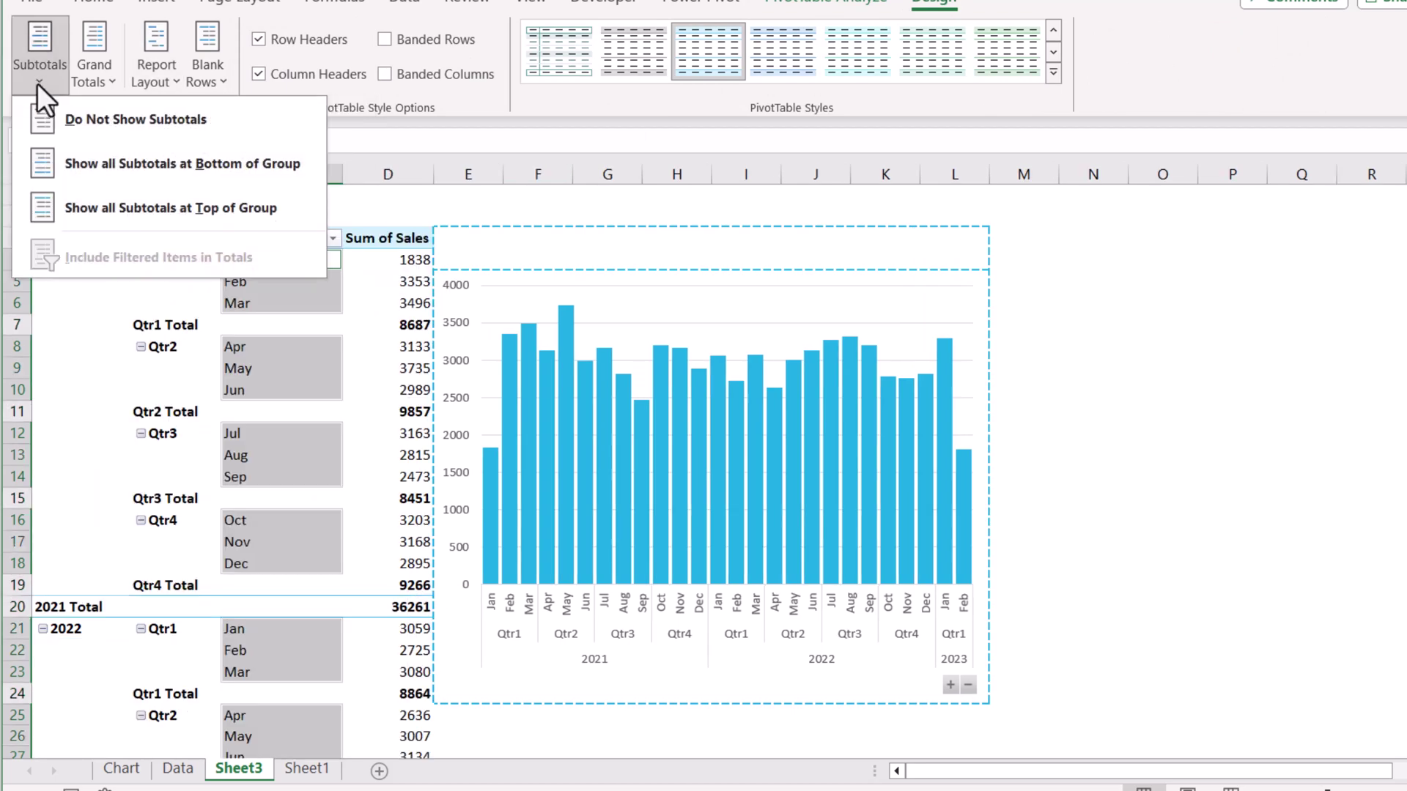
{"action": "left_click", "coordinate": [62, 117]}
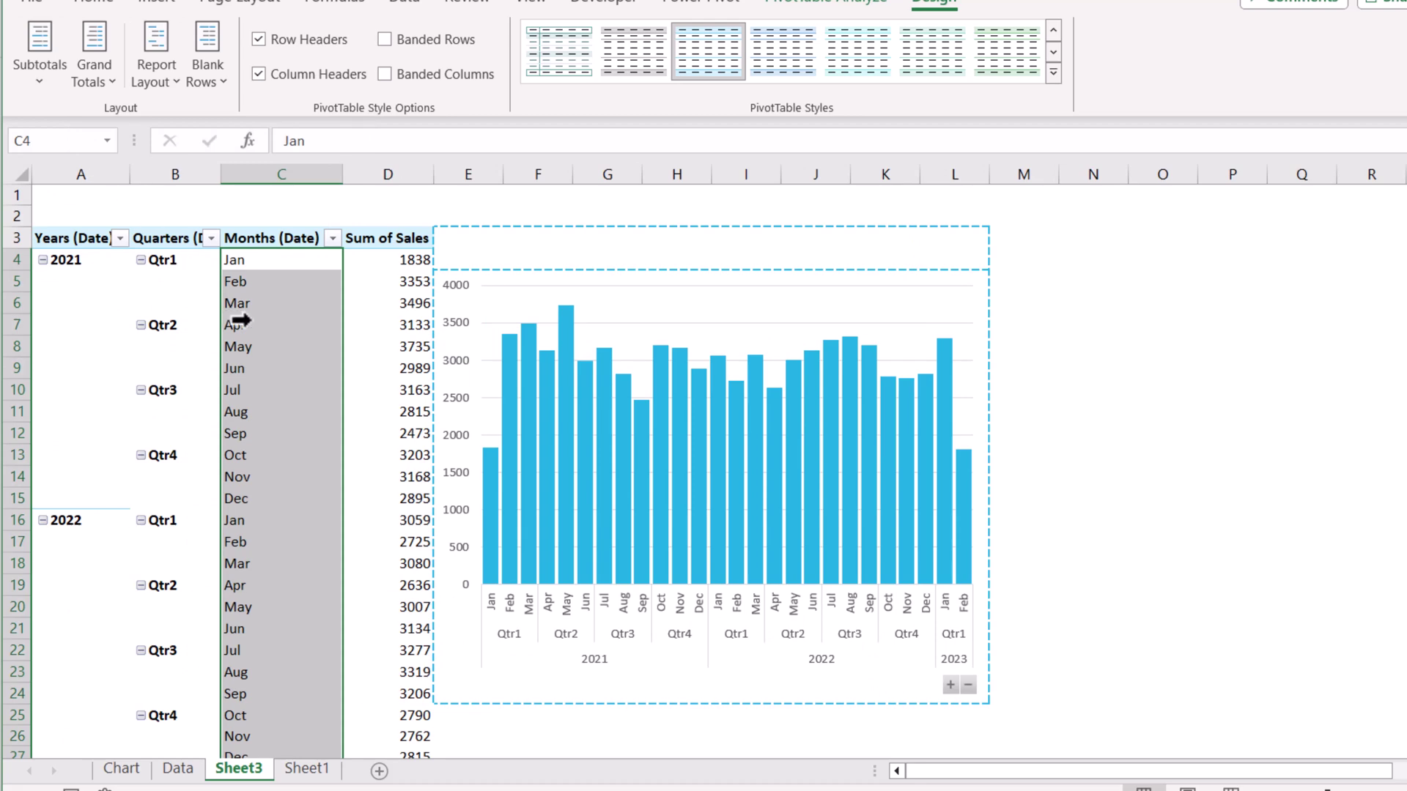
Collapse the PivotChart from months to quarters to years, showing 2021, 2022 and 2023.
{"action": "left_click", "coordinate": [275, 324]}
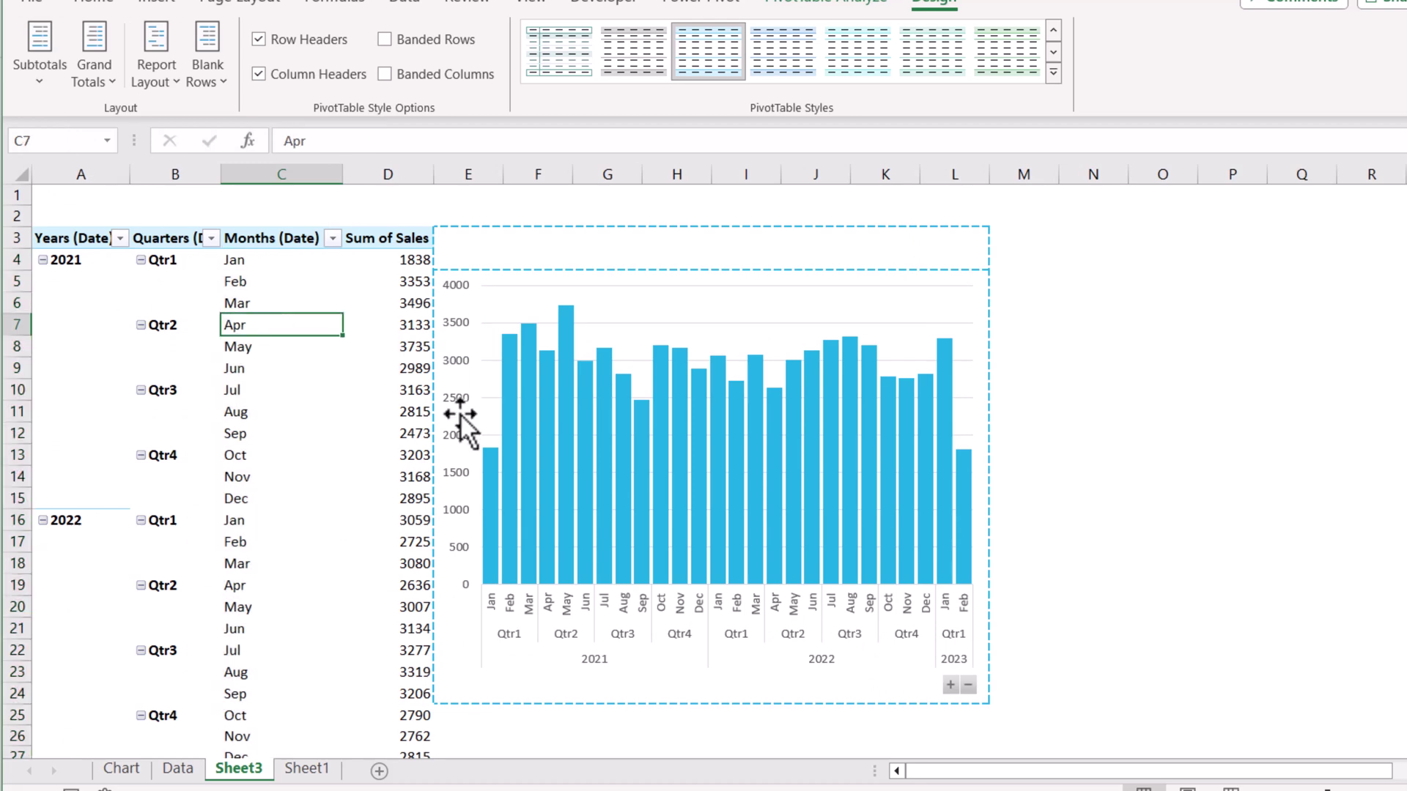
{"action": "left_click", "coordinate": [969, 687]}
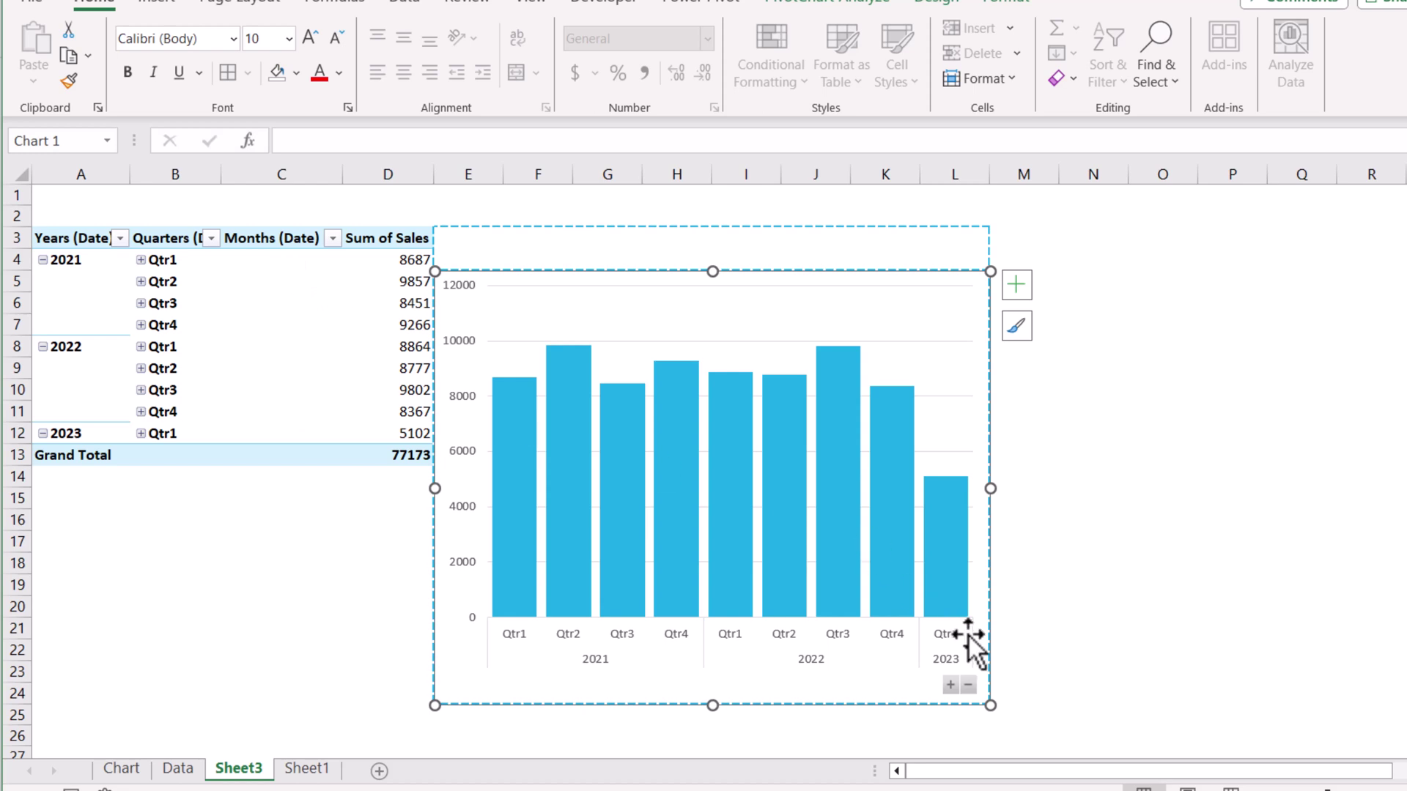
{"action": "left_click", "coordinate": [967, 685]}
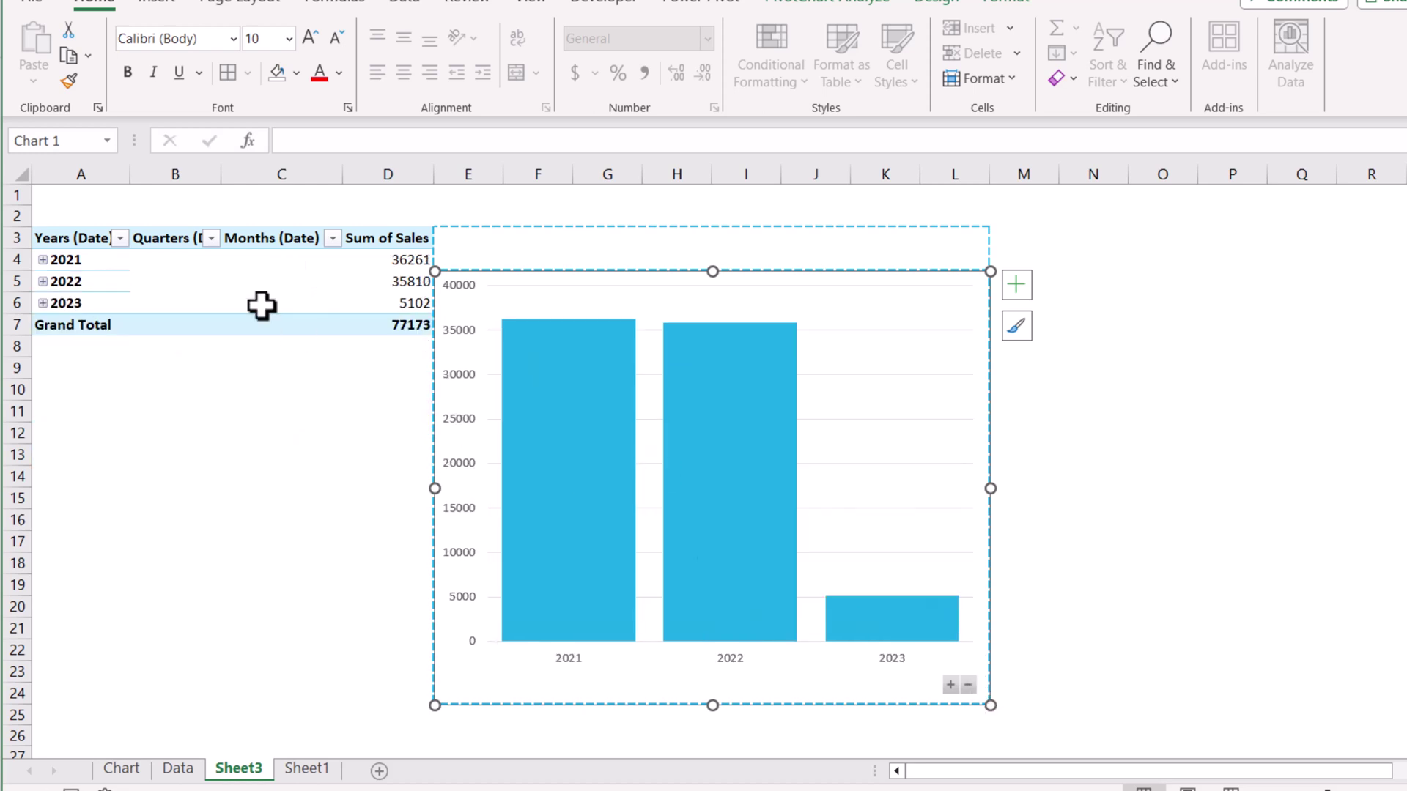
{"action": "left_click", "coordinate": [513, 253]}
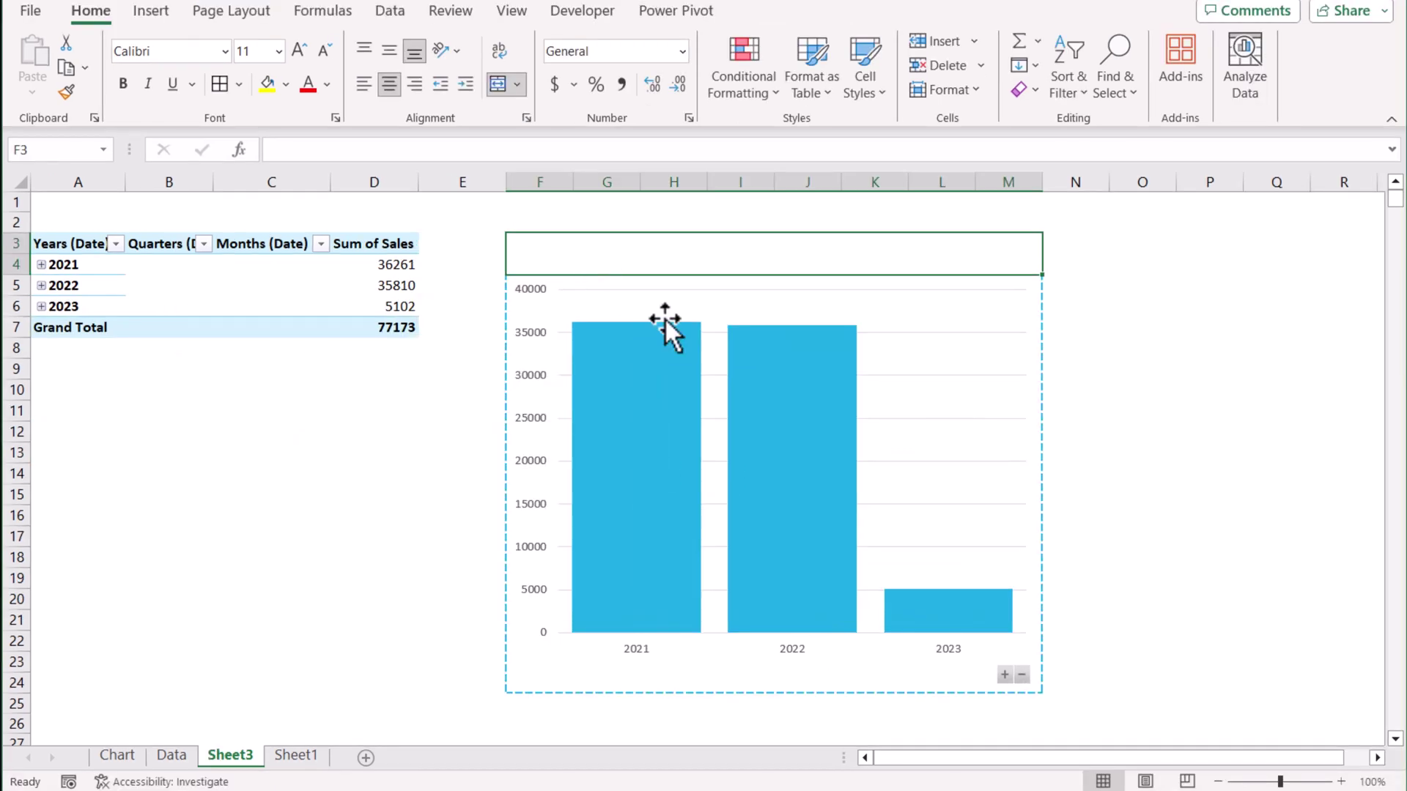
Enter =IF(B4="","Yearly",IF(C4="","Quarterly","Monthly")) in the merged title cell F3.
{"action": "type", "text": "=if("}
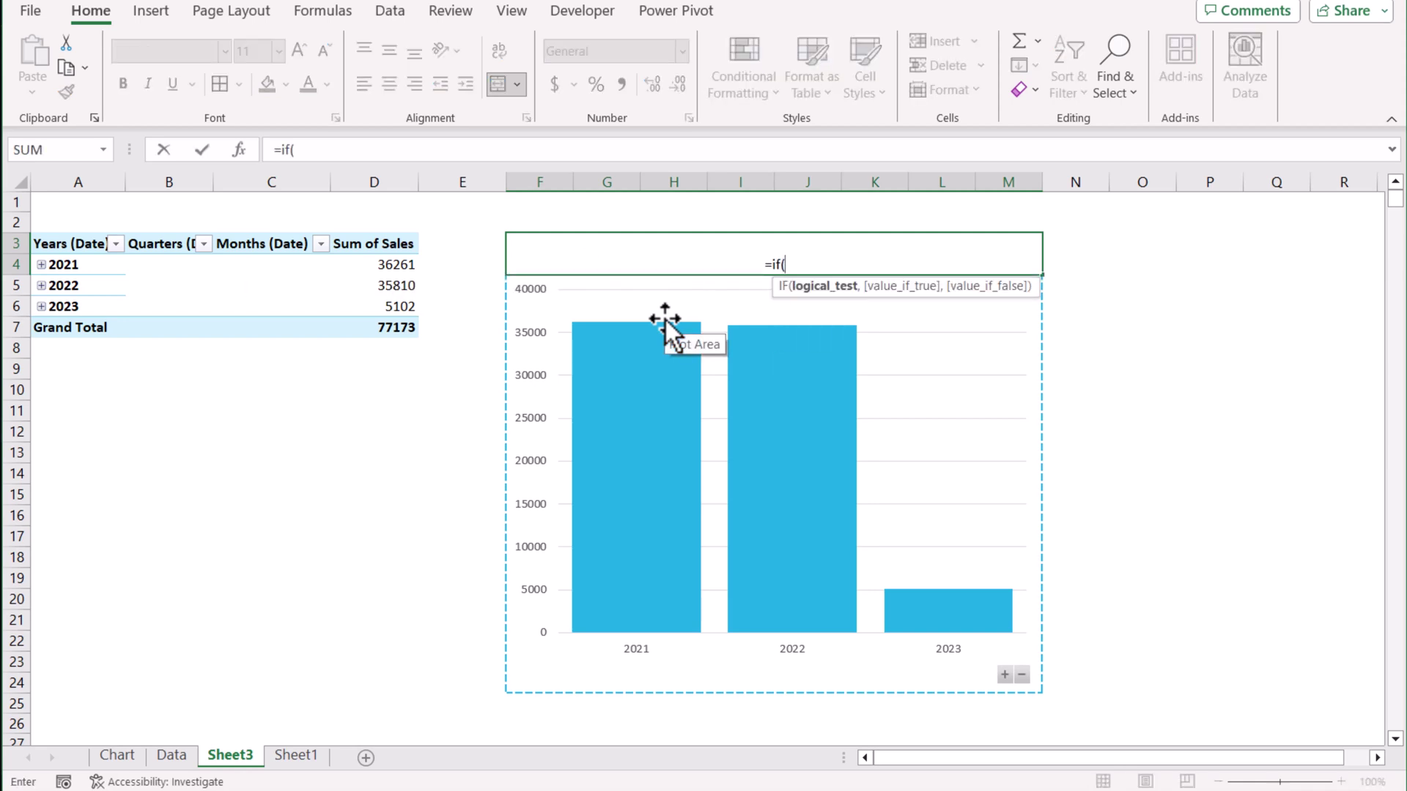
{"action": "left_click", "coordinate": [183, 264]}
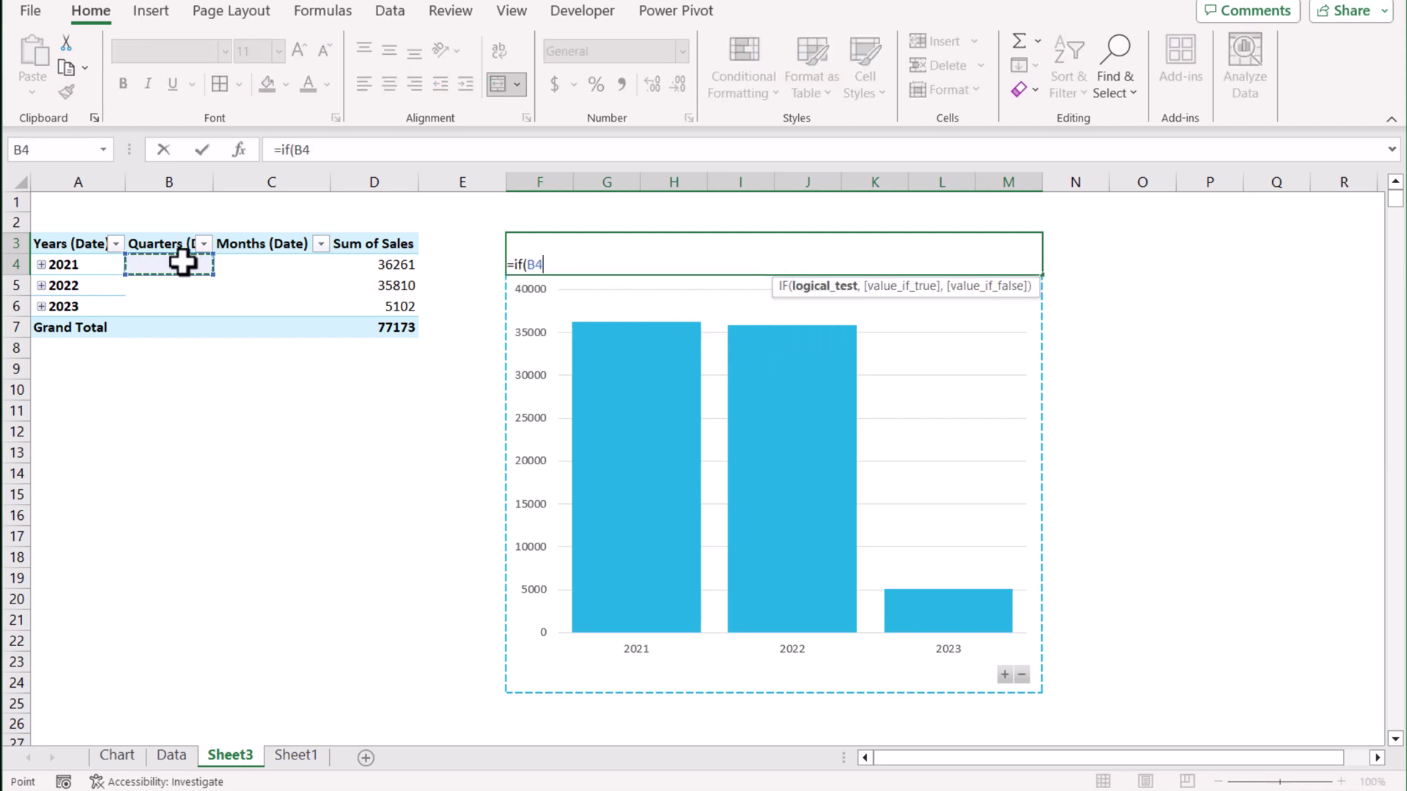
{"action": "type", "text": "="}
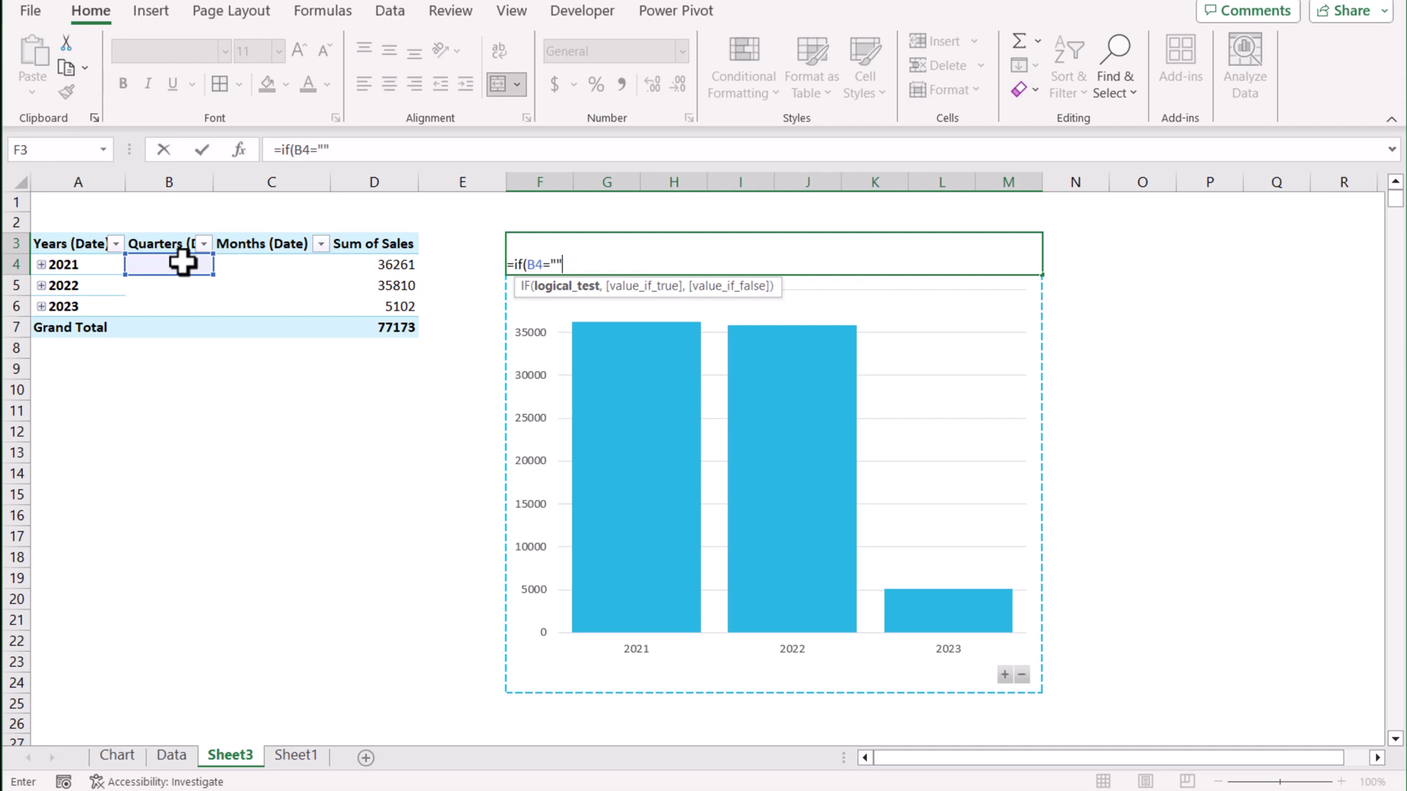
{"action": "type", "text": "\"\",\"Ye"}
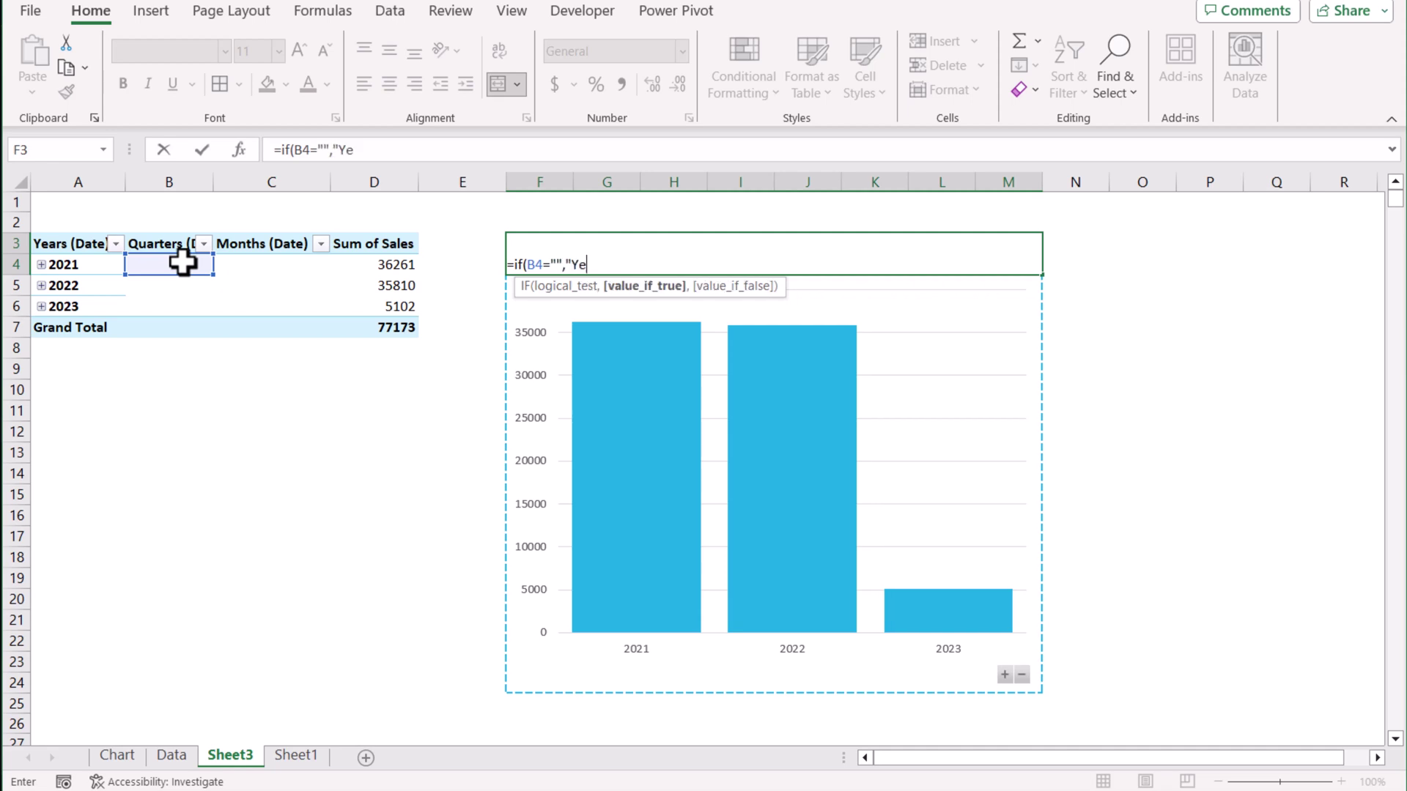
{"action": "type", "text": "arly\","}
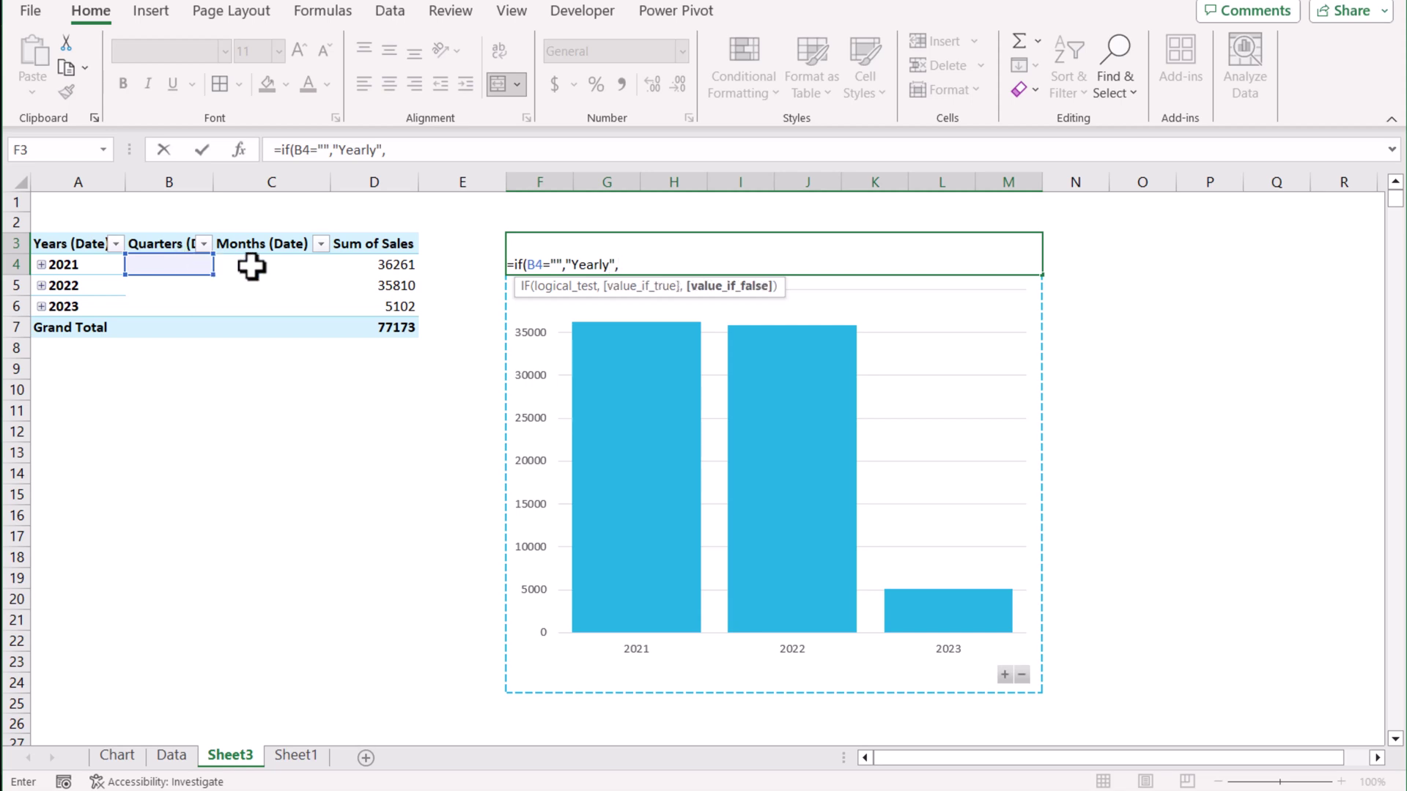
{"action": "type", "text": "if("}
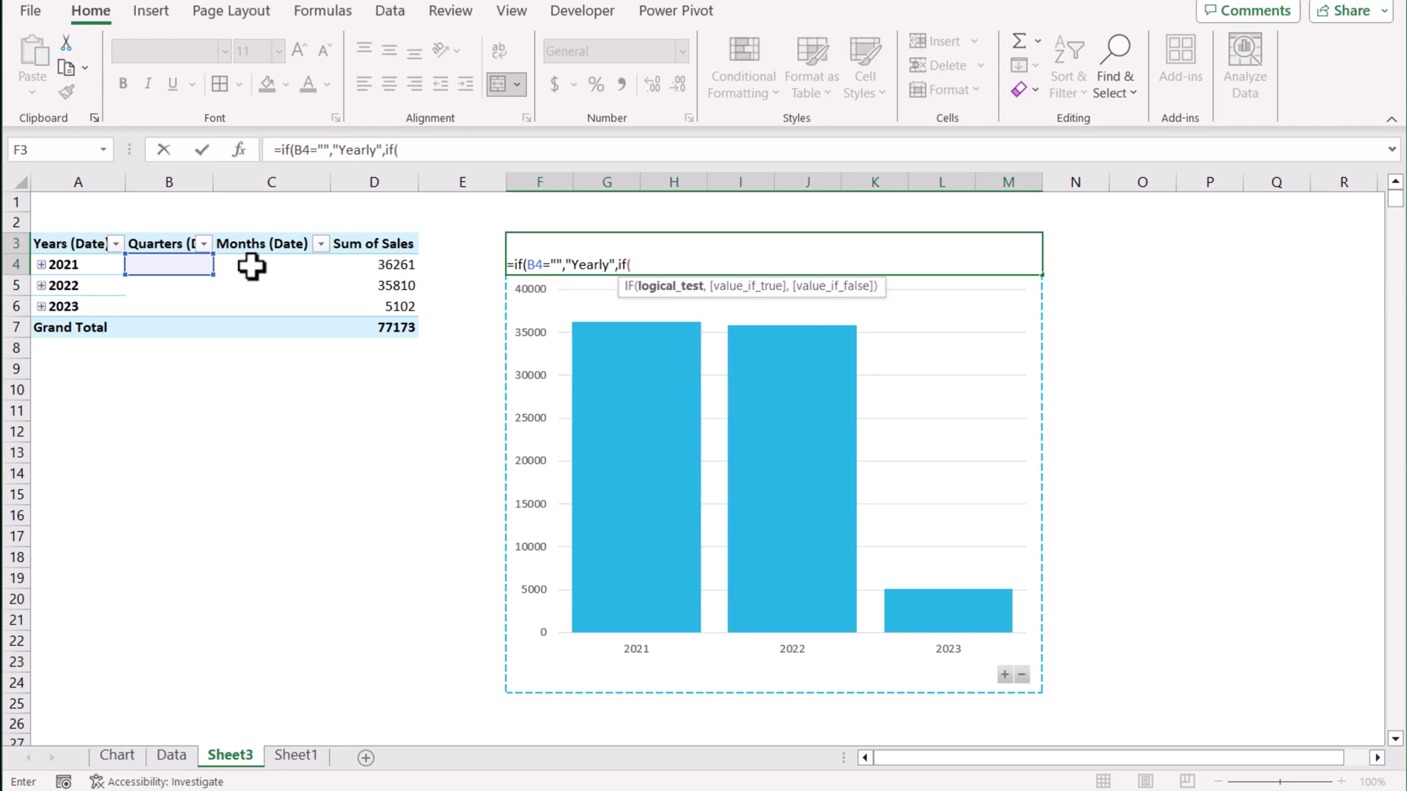
{"action": "left_click", "coordinate": [252, 267]}
{"action": "type", "text": "="}
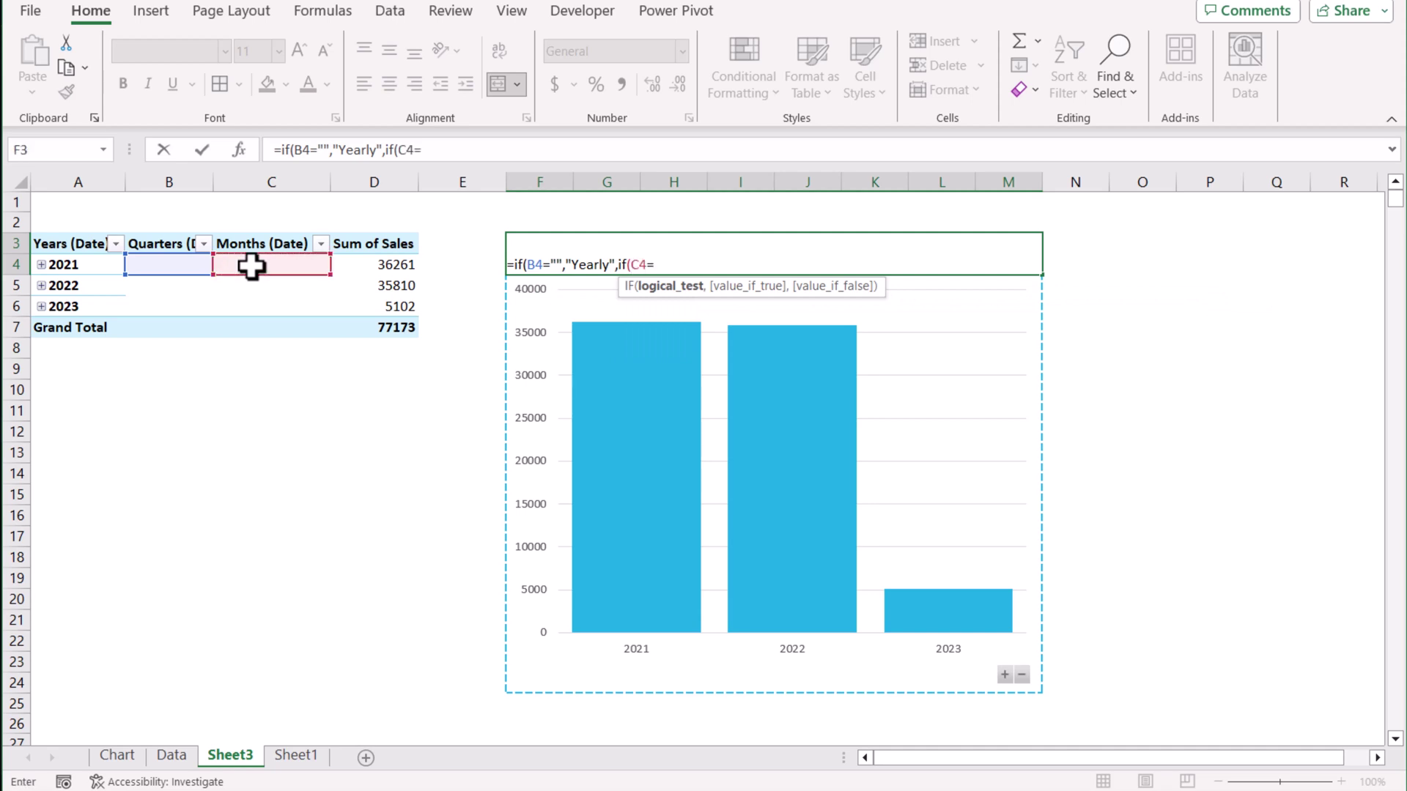
{"action": "type", "text": "\"\",\"Quarterl"}
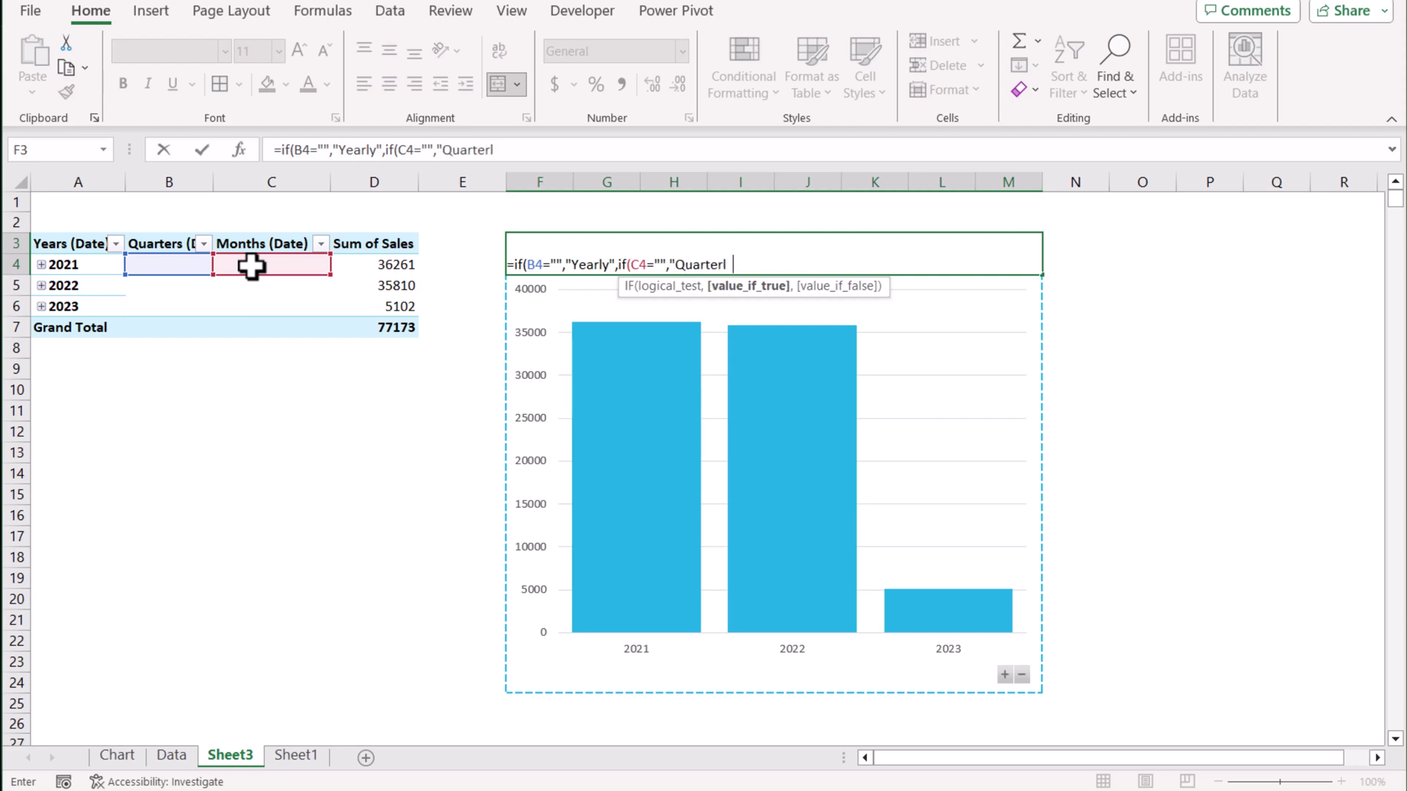
{"action": "type", "text": "y\",\"Monthly\""}
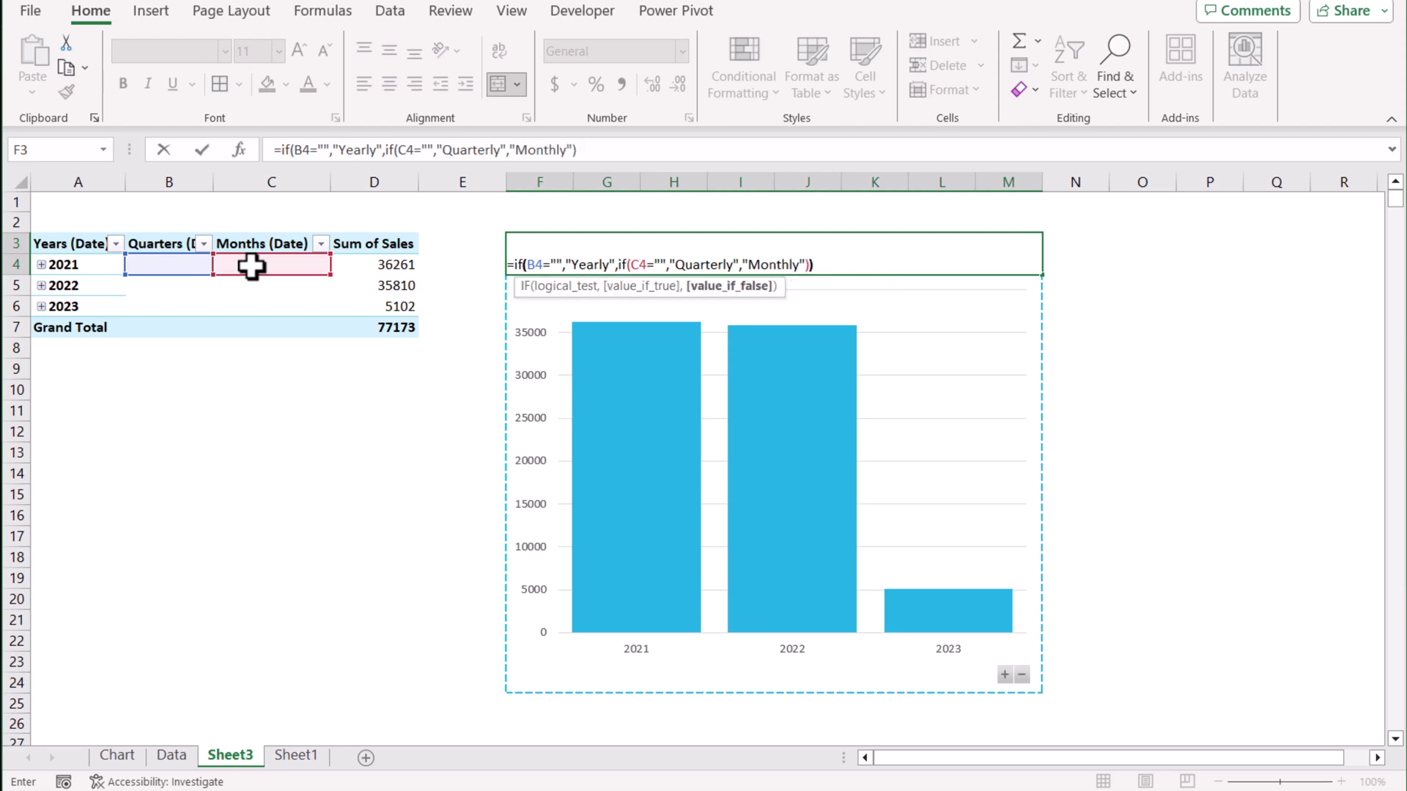
{"action": "key", "text": "Return"}
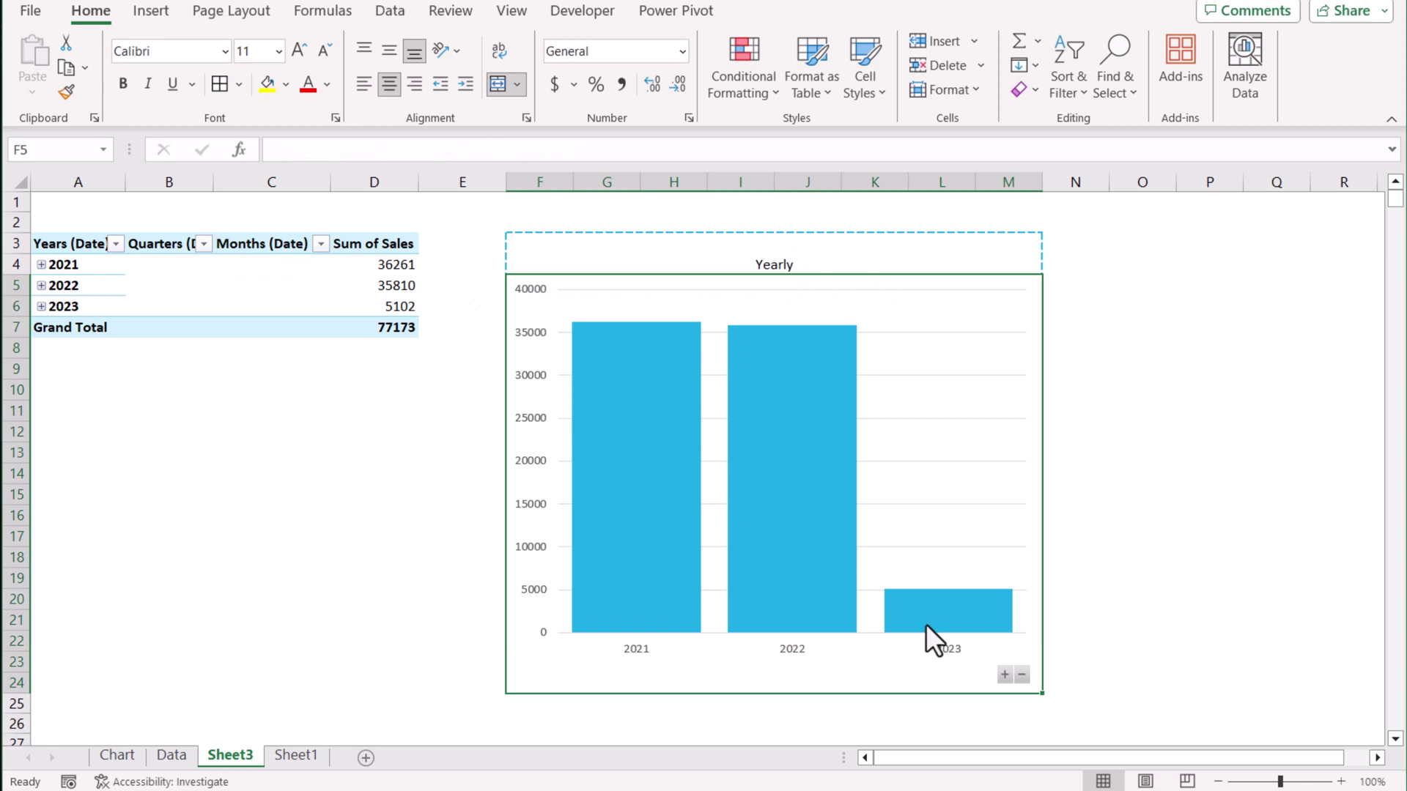
Expand the chart back to months to check the title changes to Monthly.
{"action": "left_click", "coordinate": [1005, 674]}
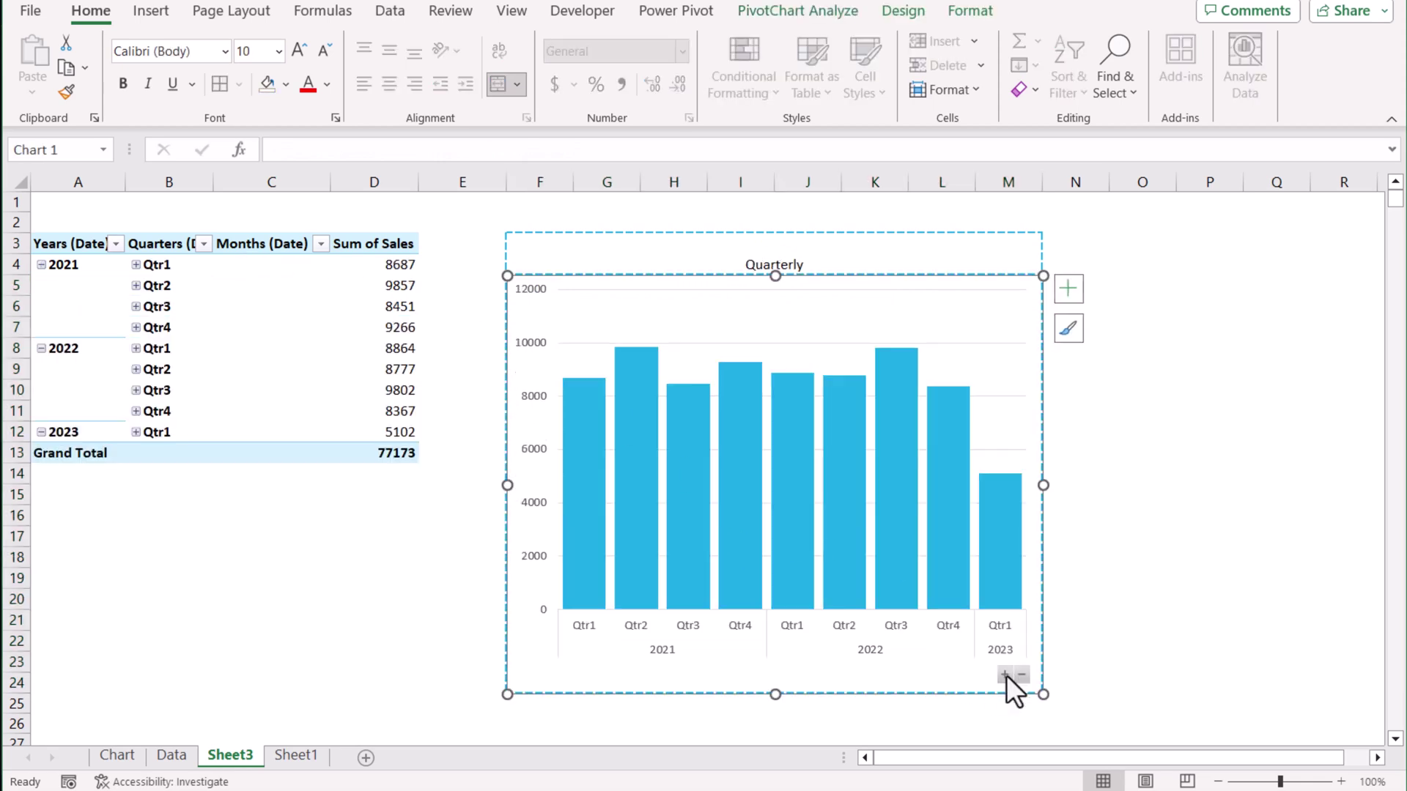
{"action": "left_click", "coordinate": [1006, 675]}
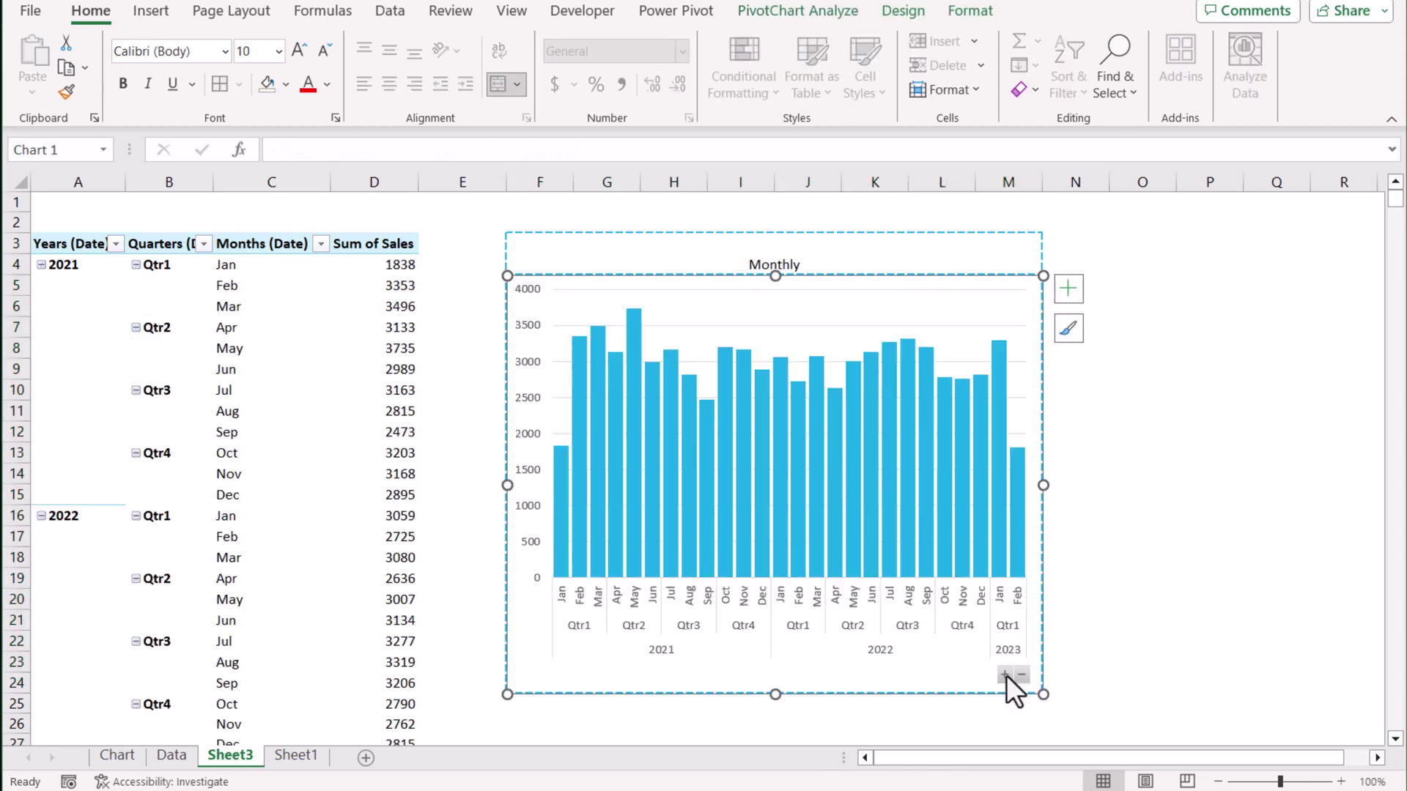
{"action": "left_click", "coordinate": [702, 258]}
Format the title cell with middle alignment, ADLaM Display font, size 20 and blue colour.
{"action": "left_click", "coordinate": [390, 53]}
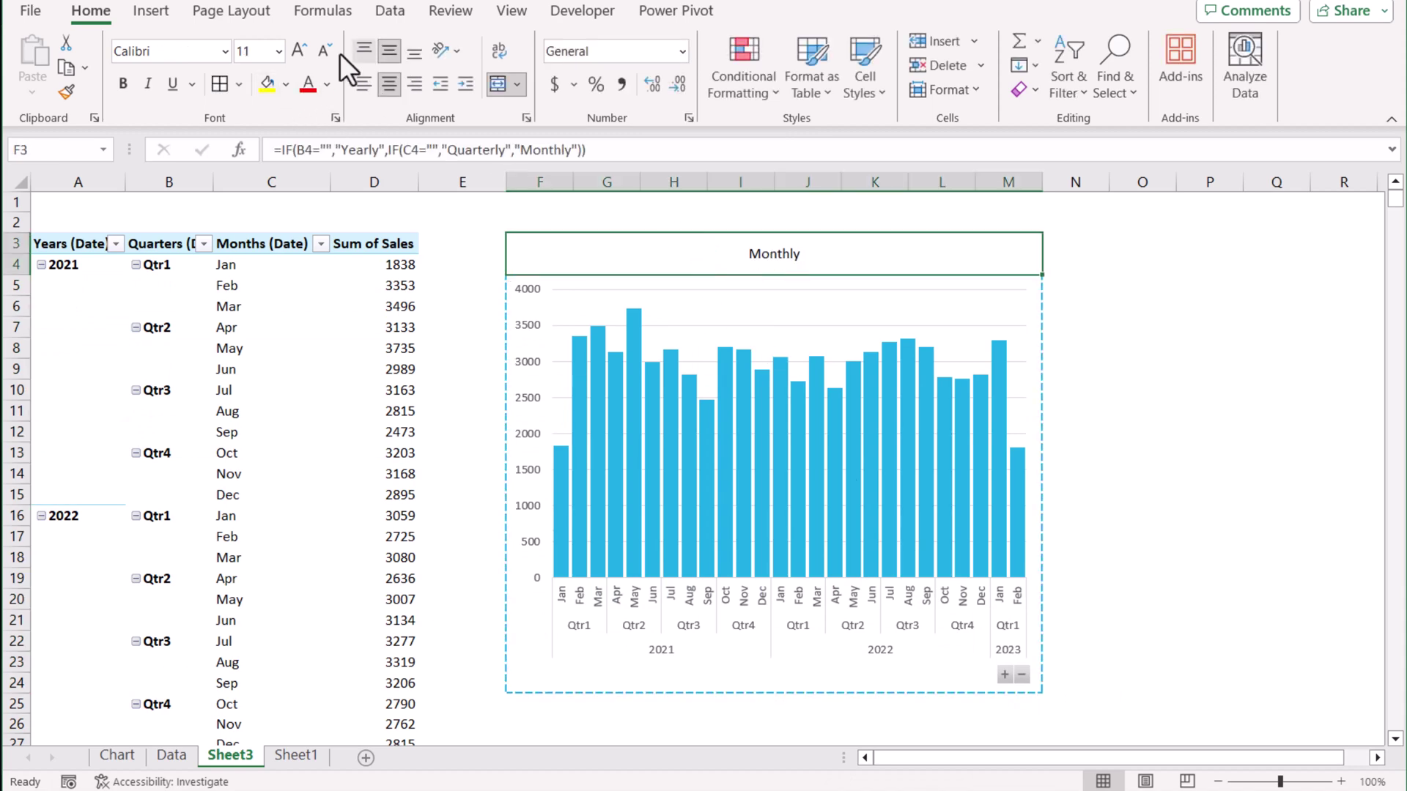
{"action": "left_click", "coordinate": [224, 52]}
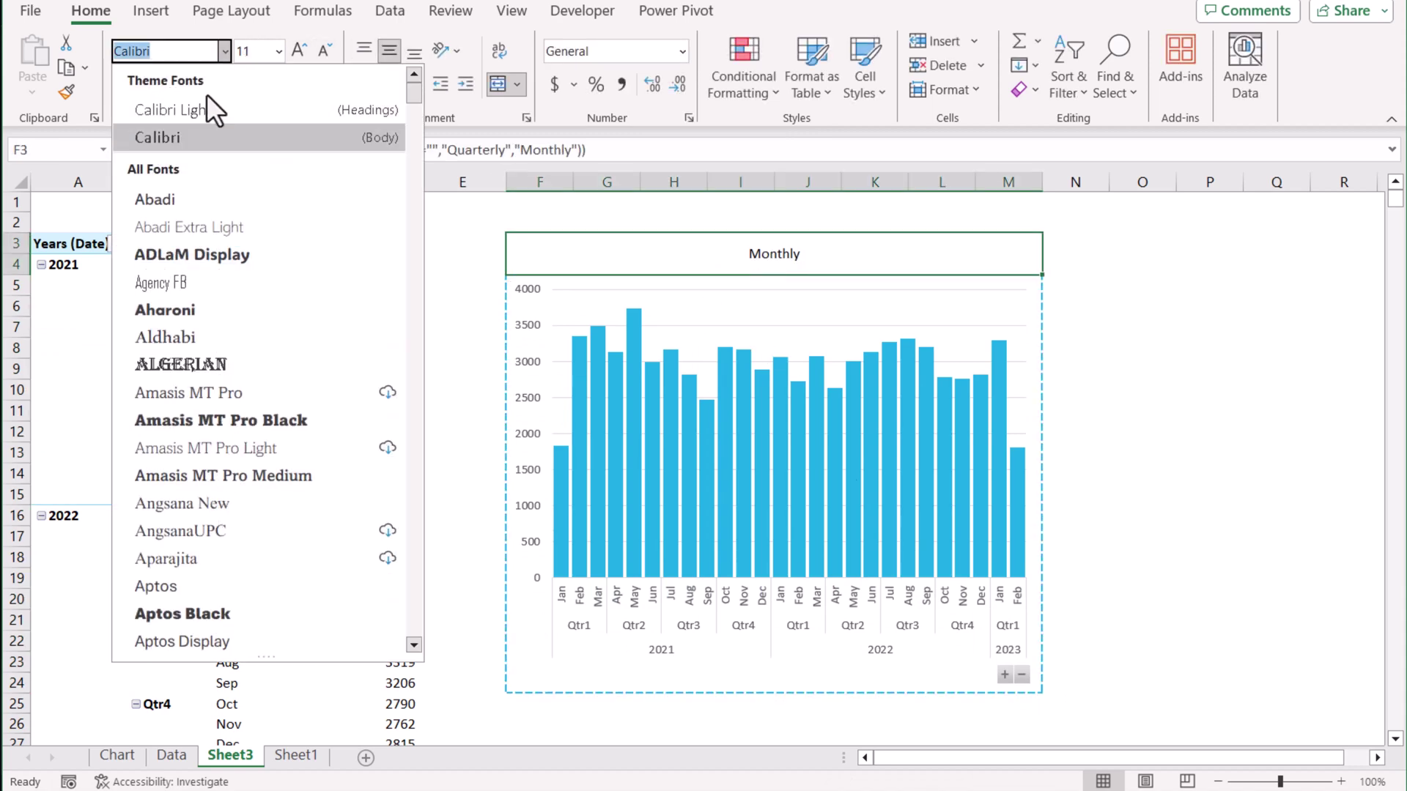
{"action": "left_click", "coordinate": [191, 252]}
{"action": "left_click", "coordinate": [297, 53]}
{"action": "left_click", "coordinate": [297, 53]}
{"action": "left_click", "coordinate": [296, 52]}
{"action": "left_click", "coordinate": [297, 53]}
{"action": "left_click", "coordinate": [297, 53]}
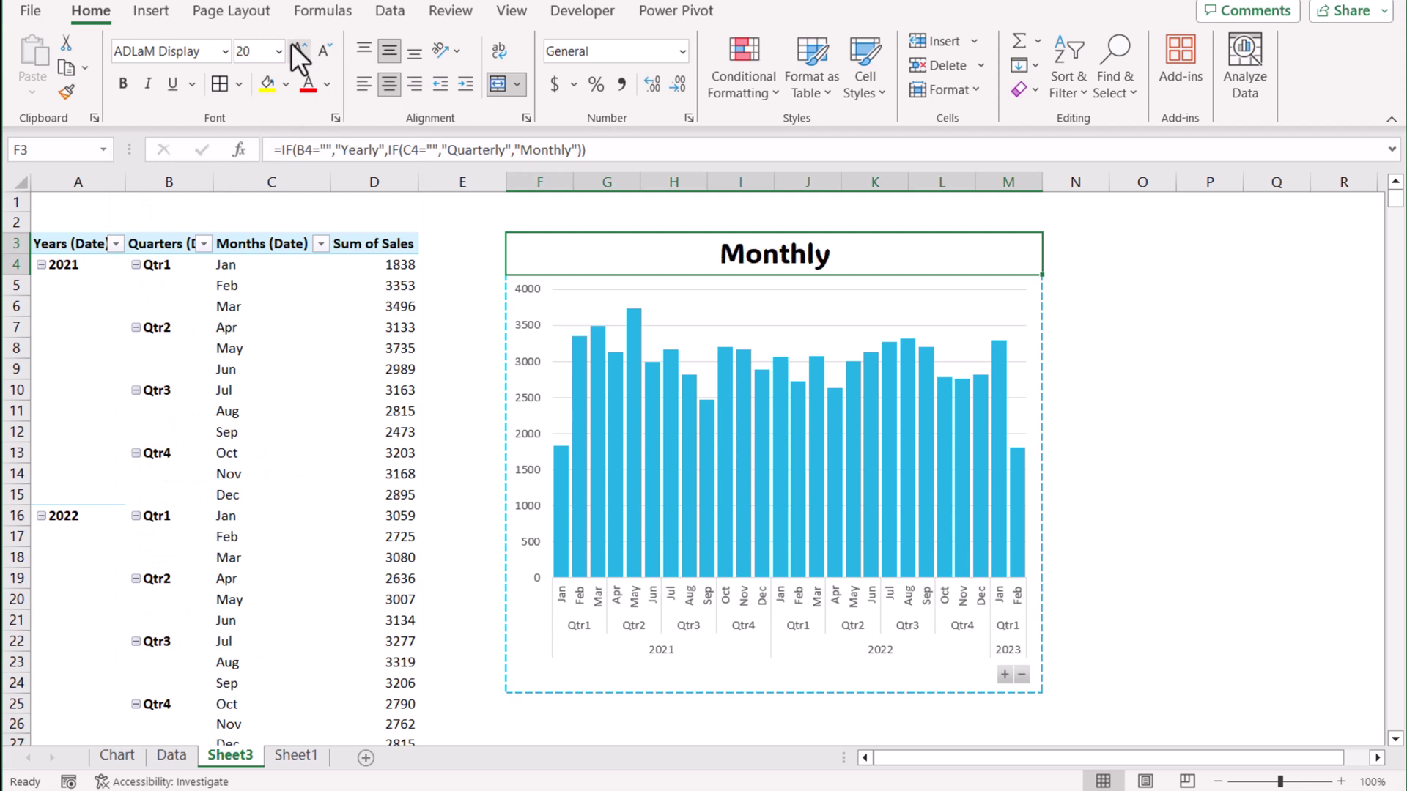
{"action": "left_click", "coordinate": [326, 86]}
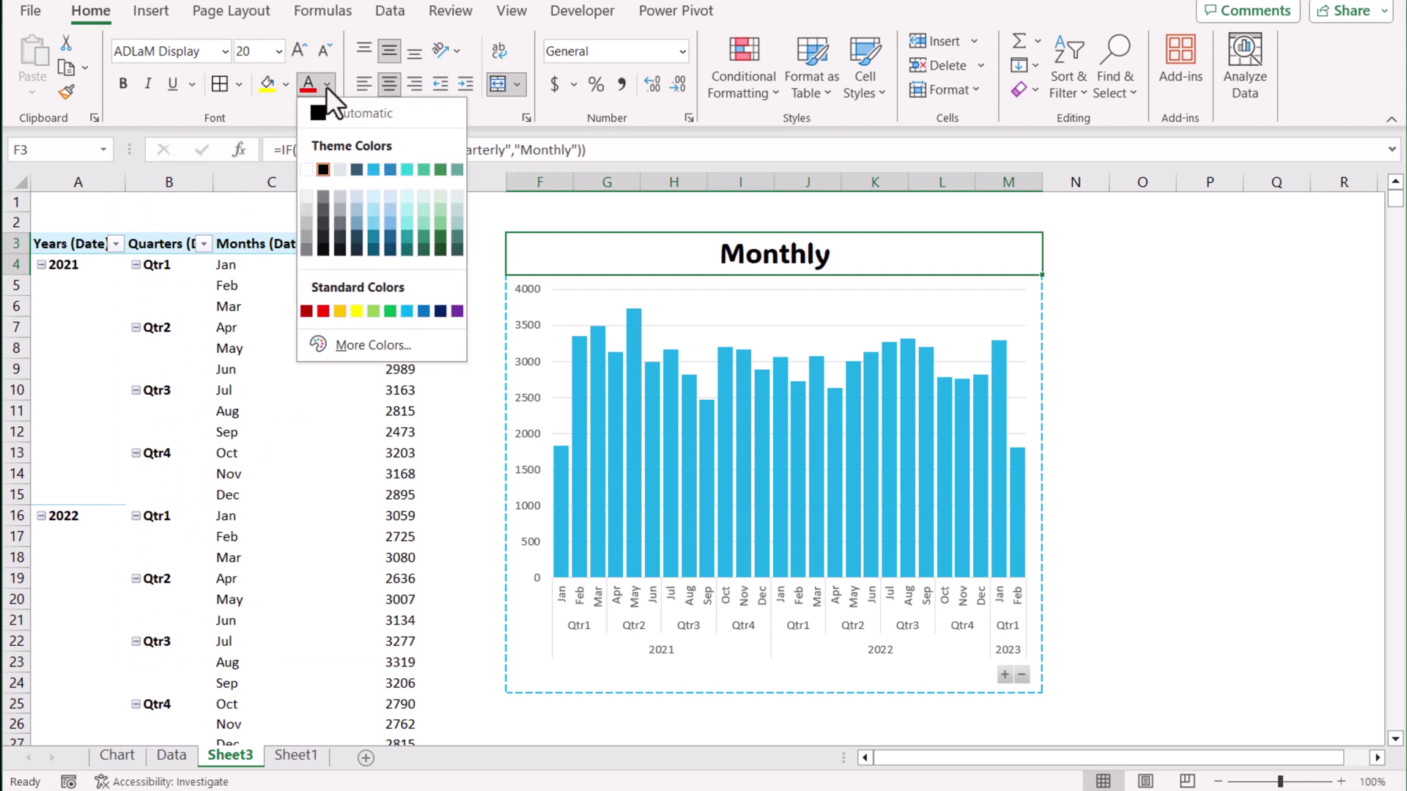
{"action": "left_click", "coordinate": [368, 170]}
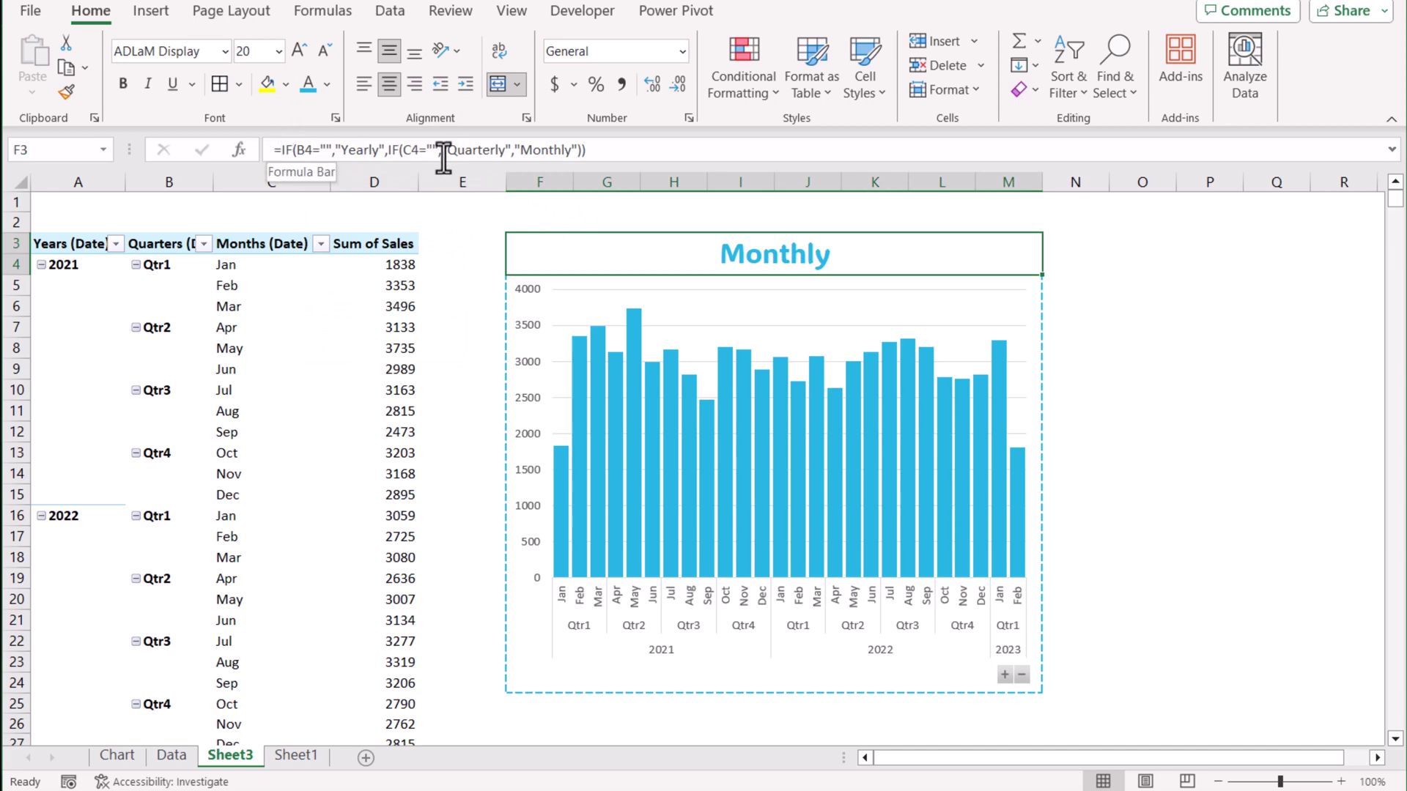
Prefix the title formula with "My "&.
{"action": "left_click", "coordinate": [282, 150]}
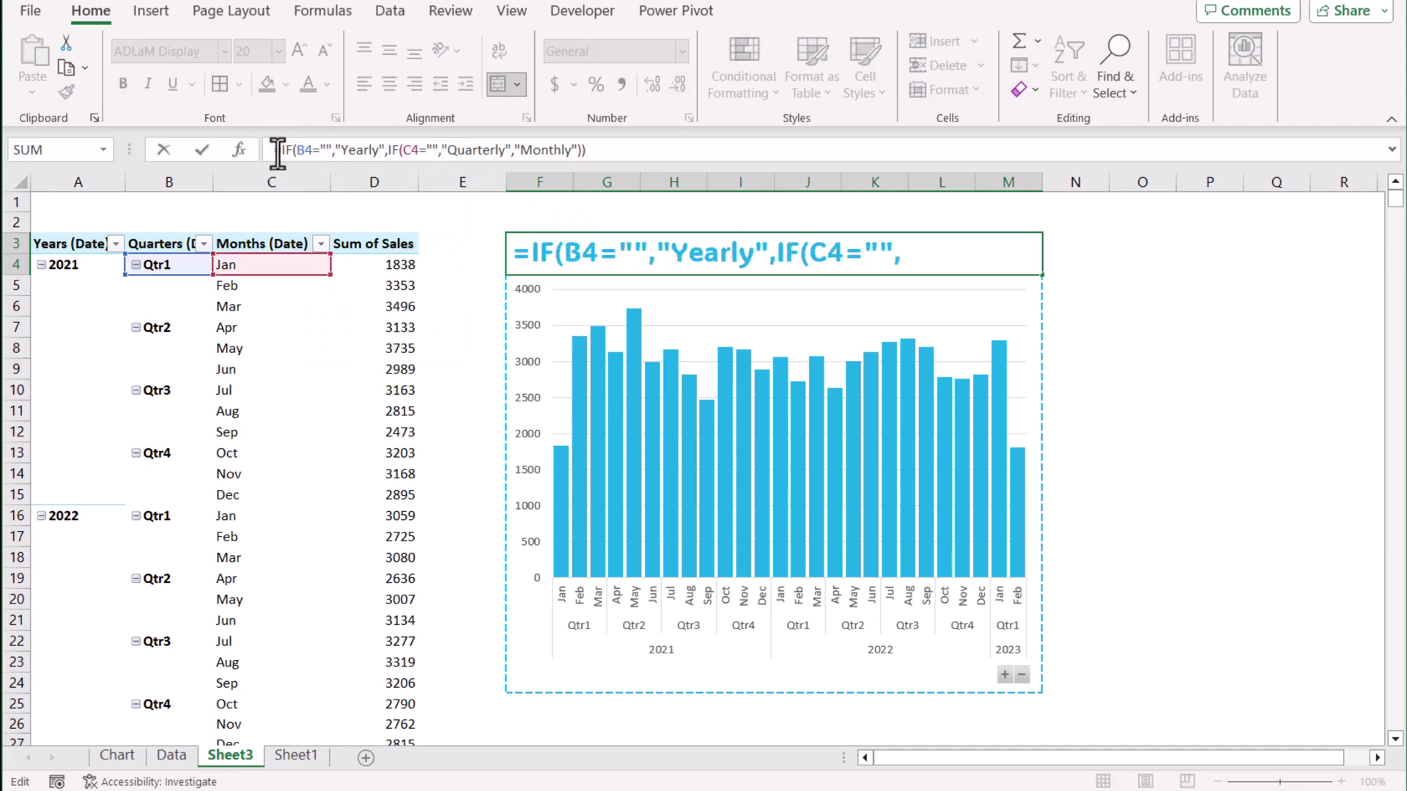
{"action": "type", "text": "\"My"}
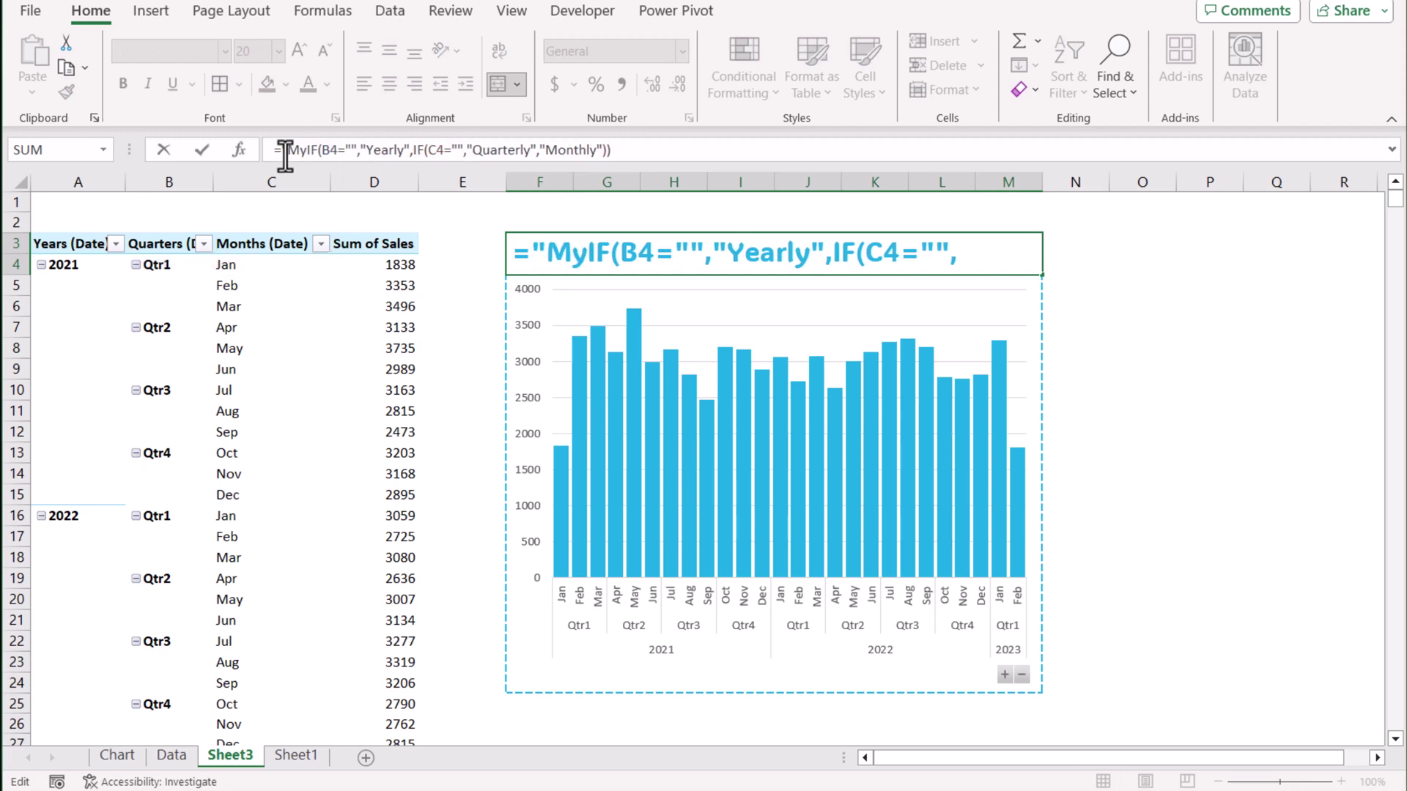
{"action": "type", "text": " \""}
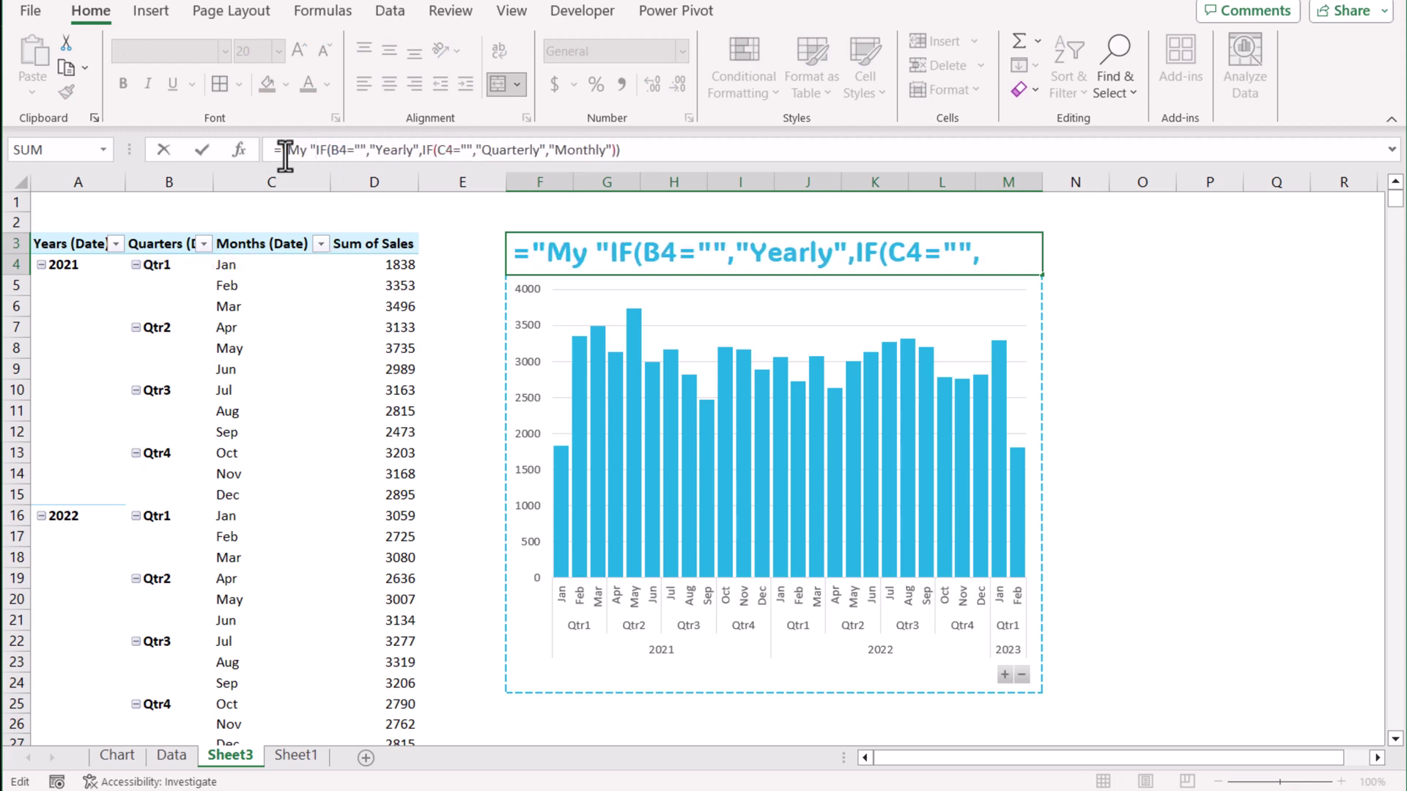
{"action": "type", "text": "&"}
{"action": "key", "text": "Return"}
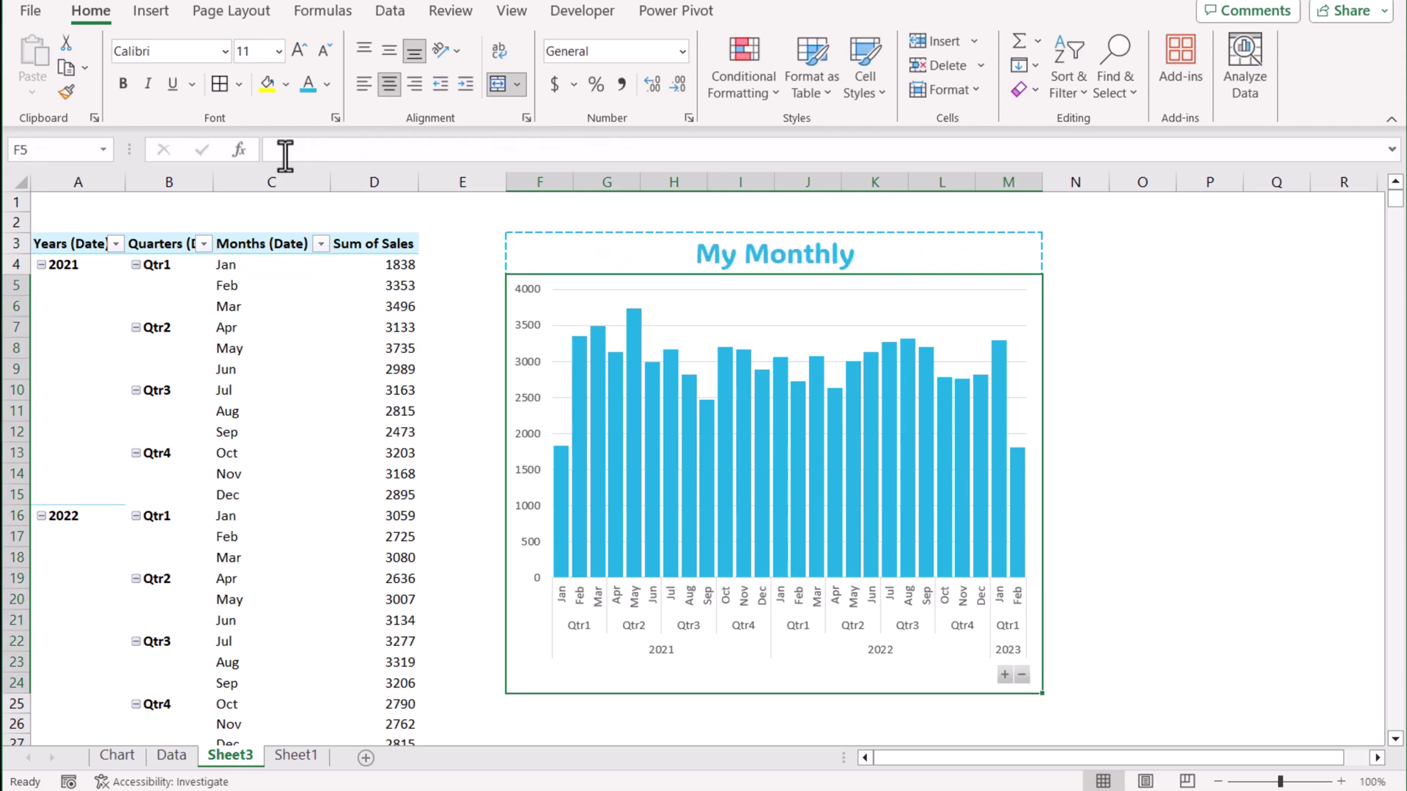
Append " Sales" to the formula, fixing the spacing, so the title reads My Monthly Sales.
{"action": "left_click", "coordinate": [738, 246]}
{"action": "left_click", "coordinate": [712, 149]}
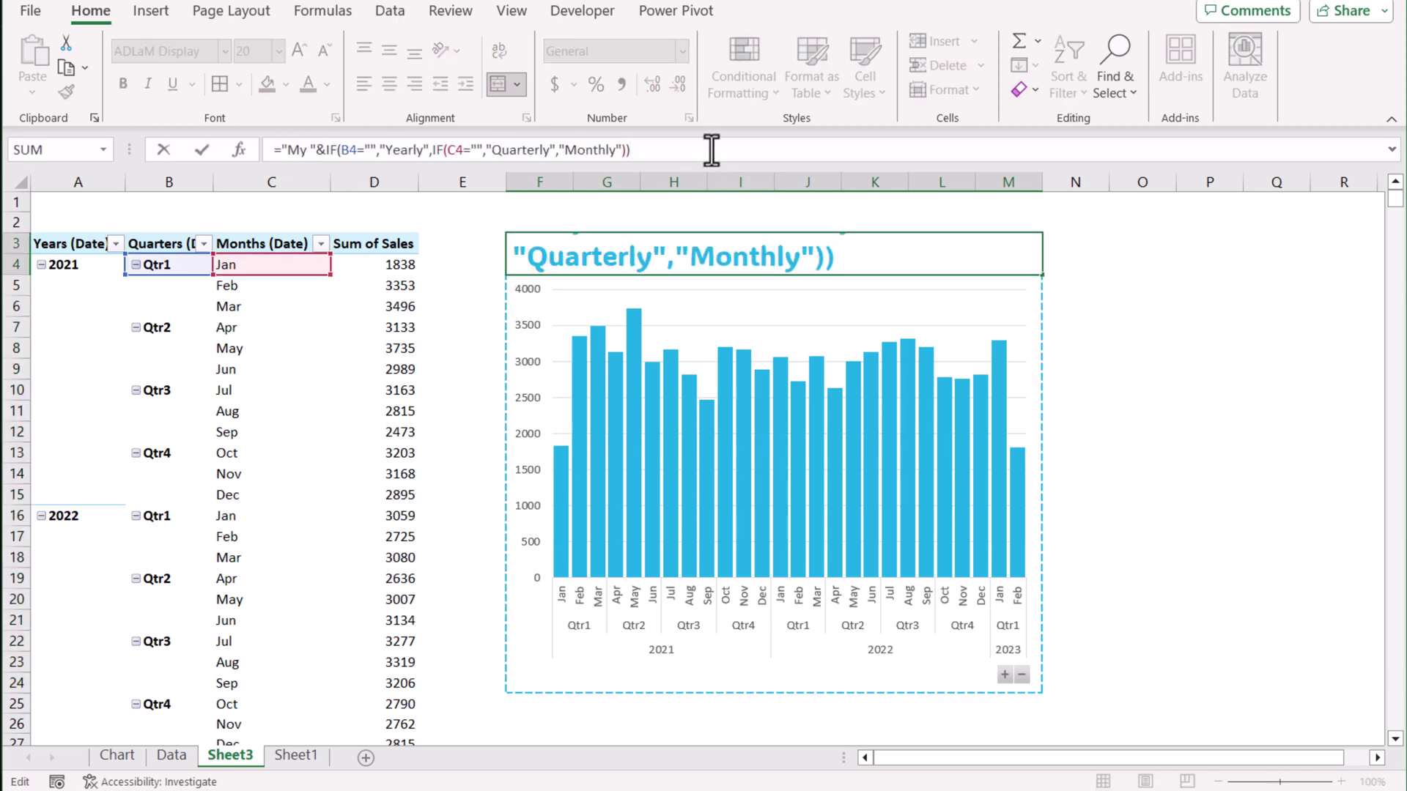
{"action": "type", "text": "&\"Sa"}
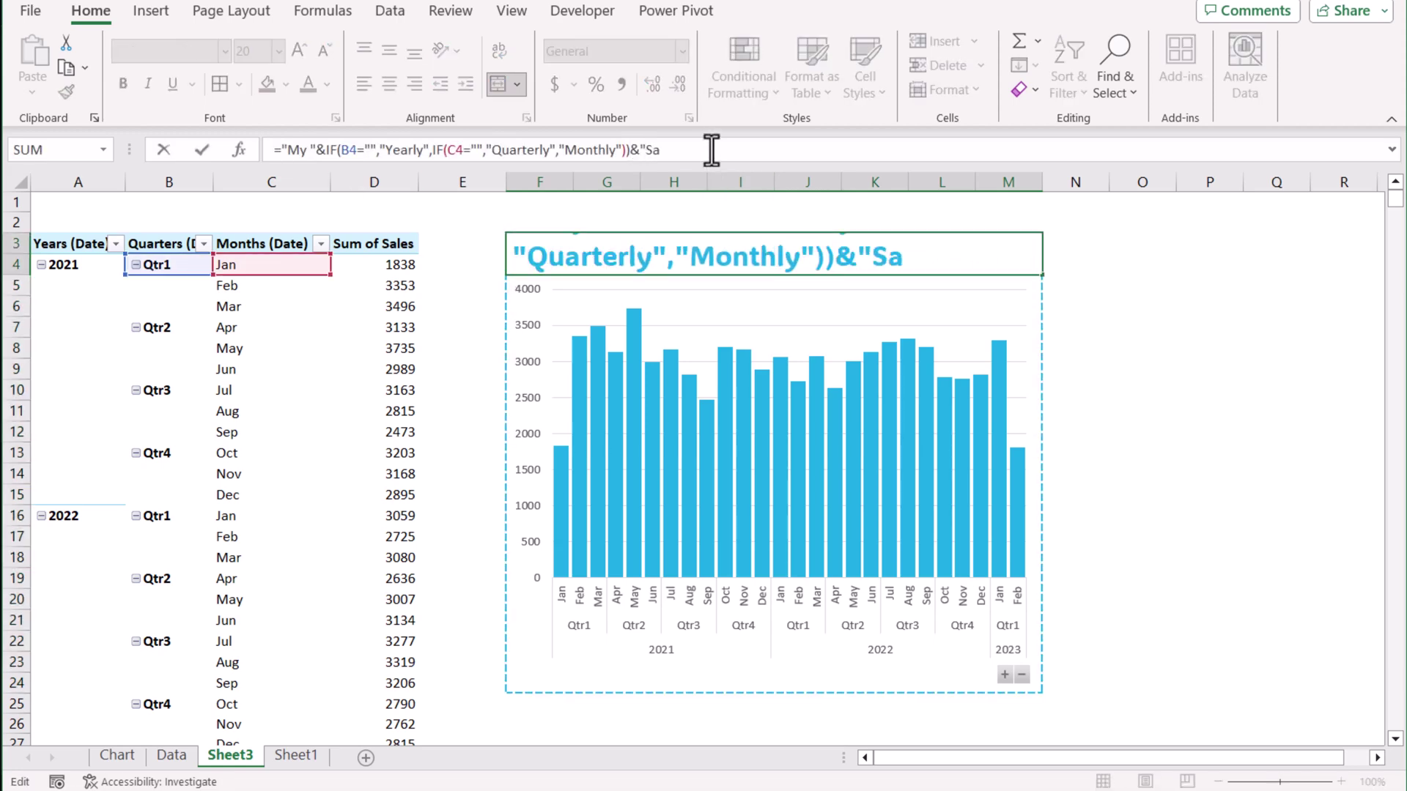
{"action": "type", "text": "e"}
{"action": "type", "text": "es"}
{"action": "key", "text": "Return"}
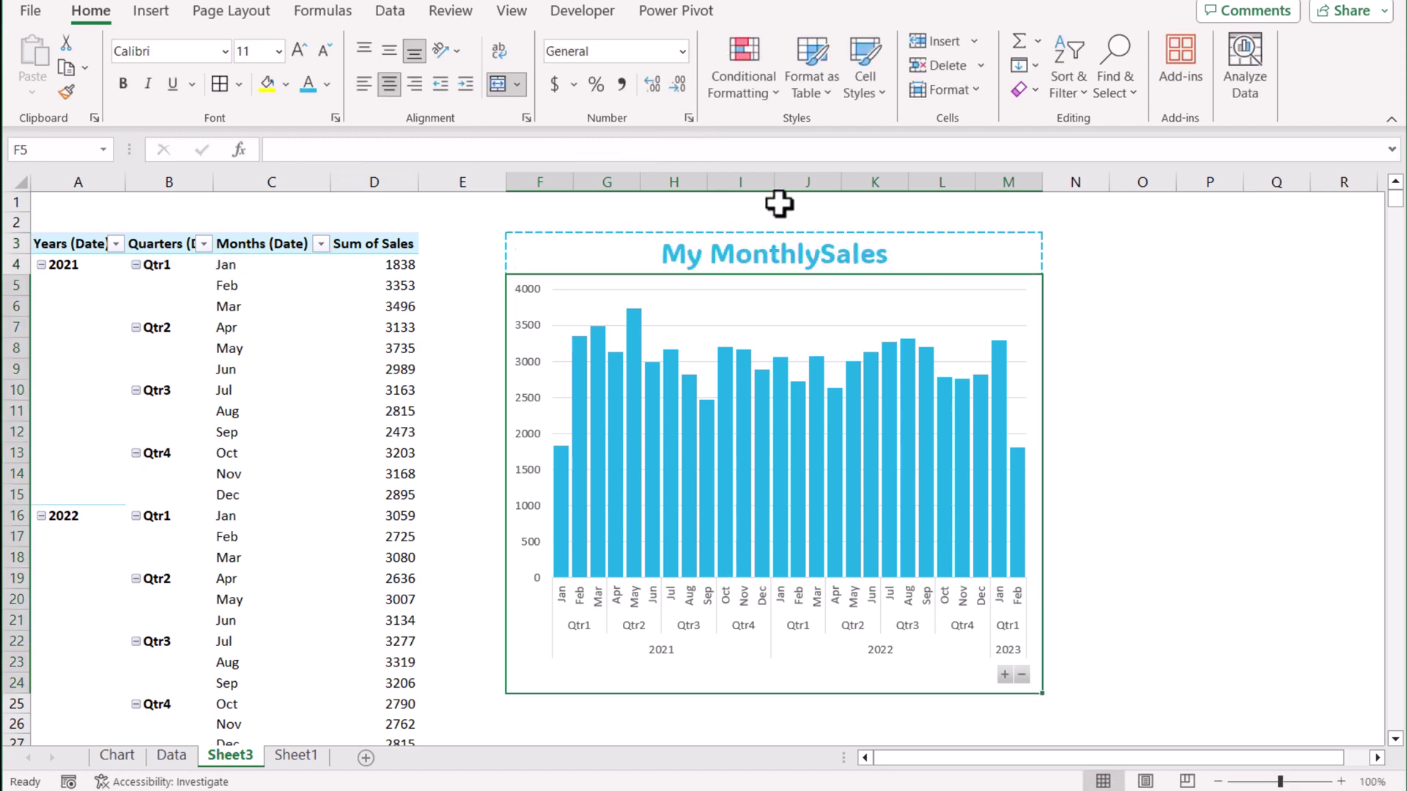
{"action": "left_click", "coordinate": [798, 264]}
{"action": "left_click", "coordinate": [644, 149]}
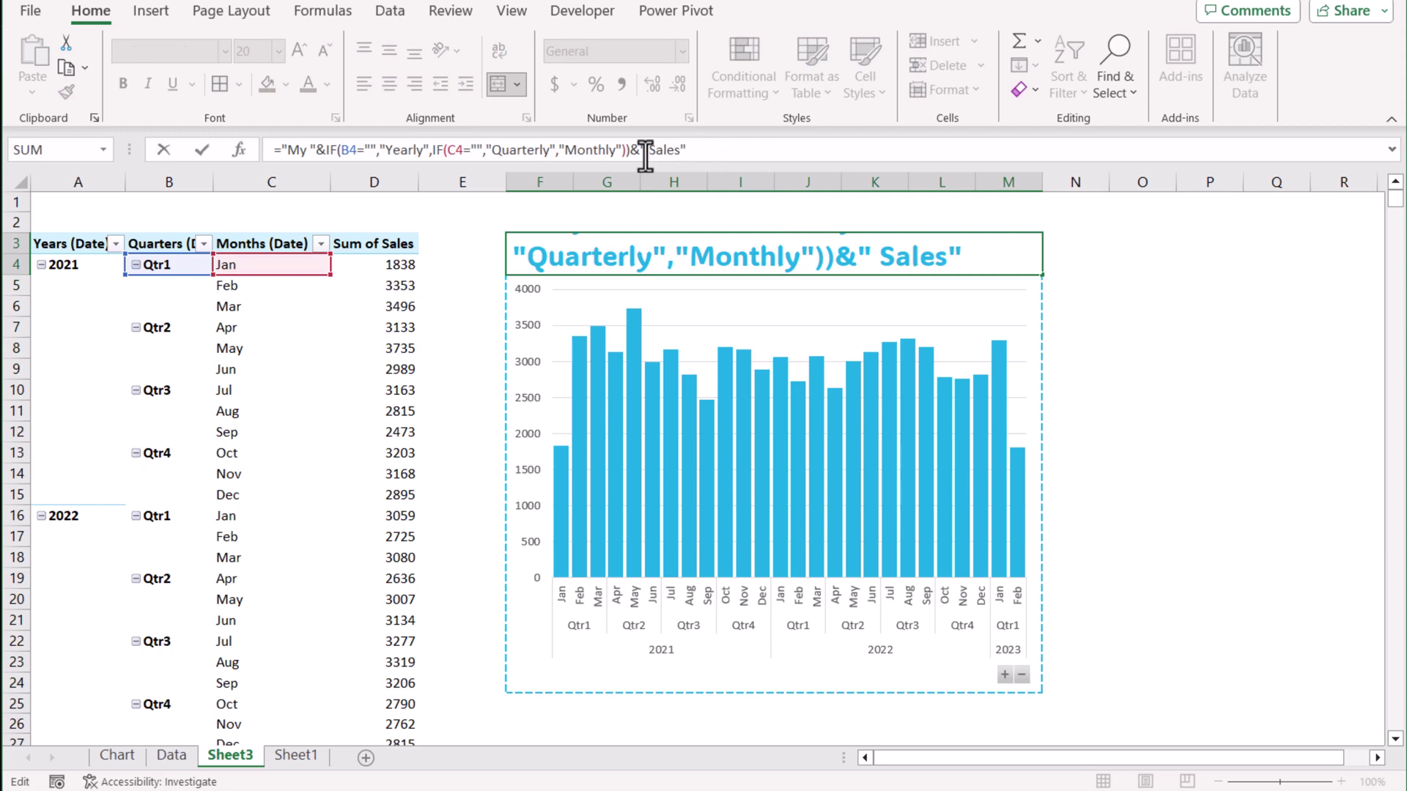
{"action": "key", "text": "Return"}
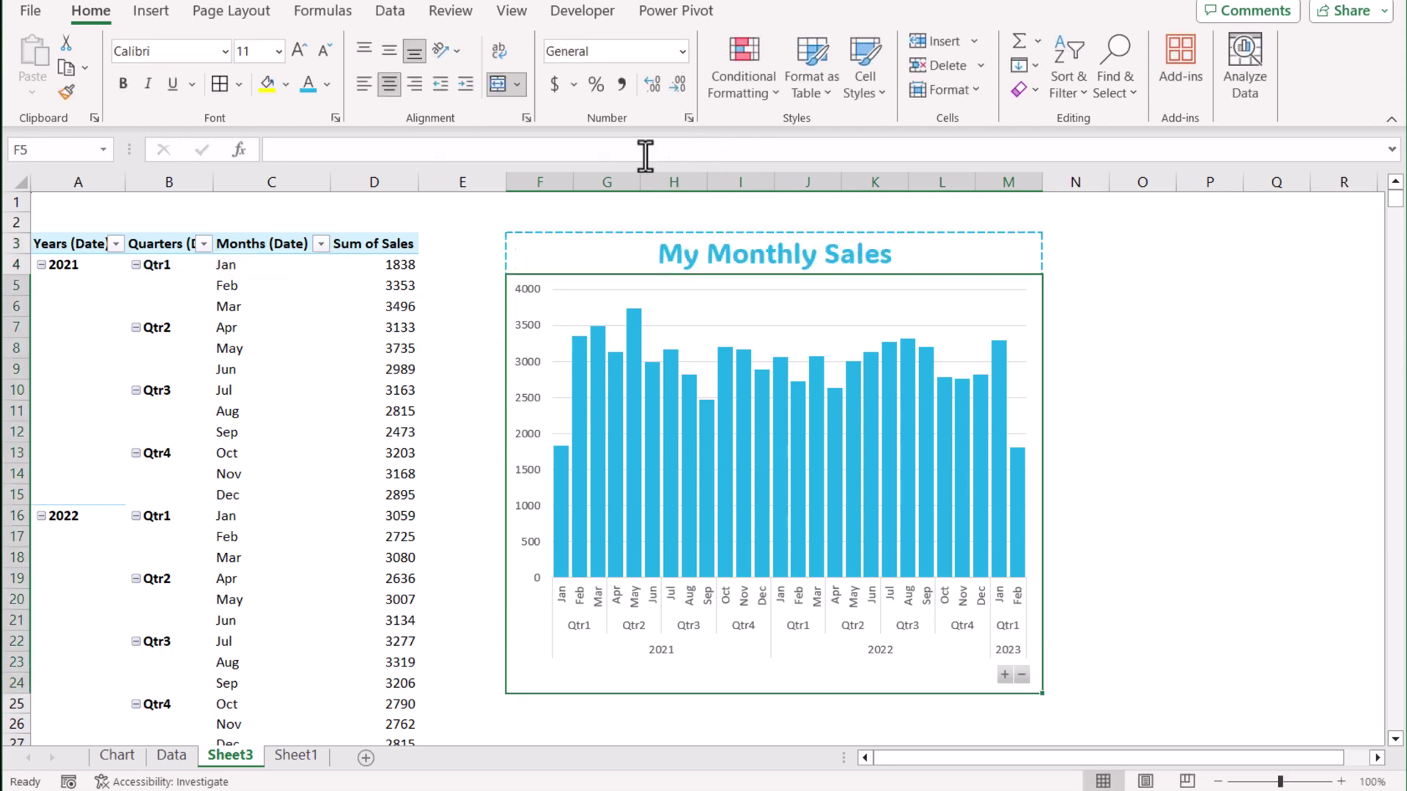
{"action": "left_click", "coordinate": [1005, 675]}
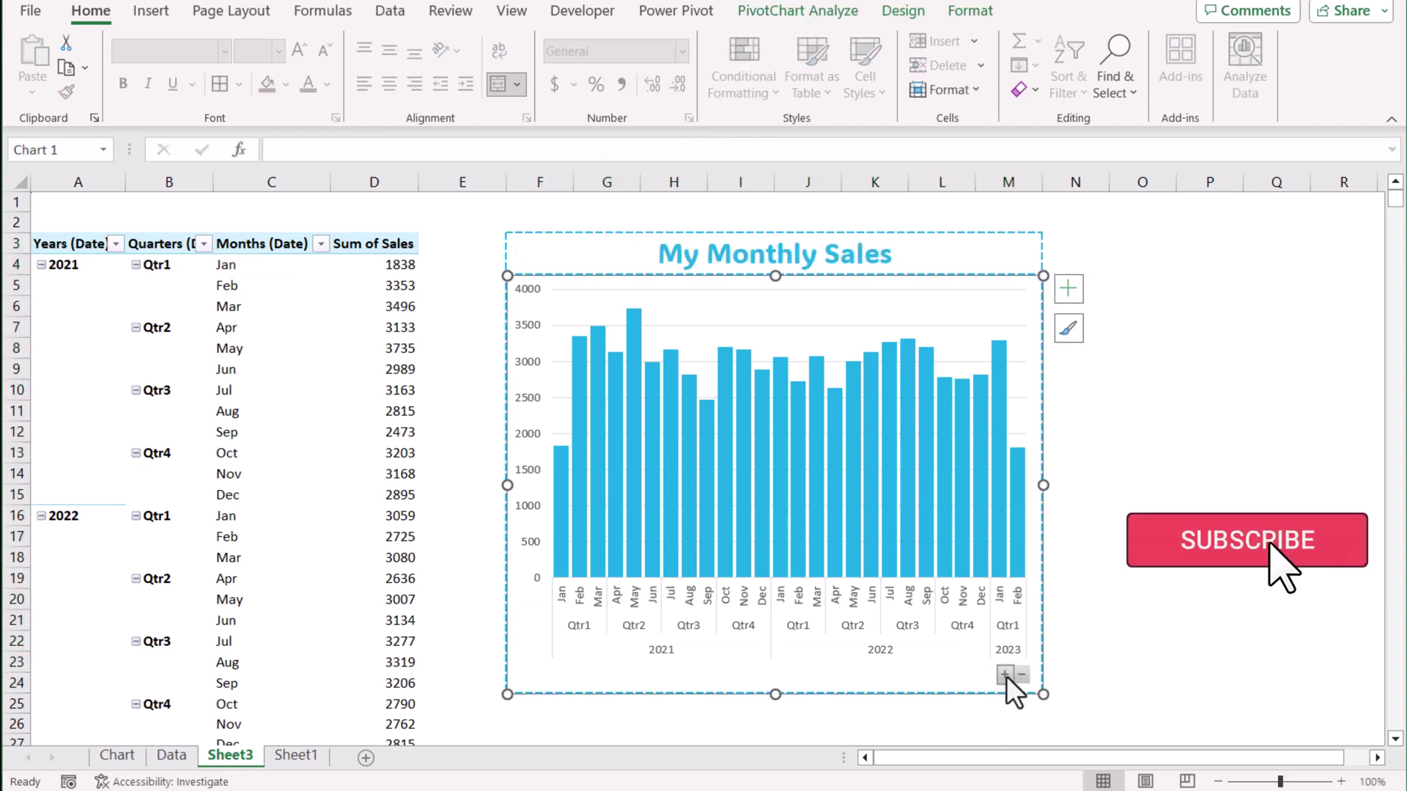